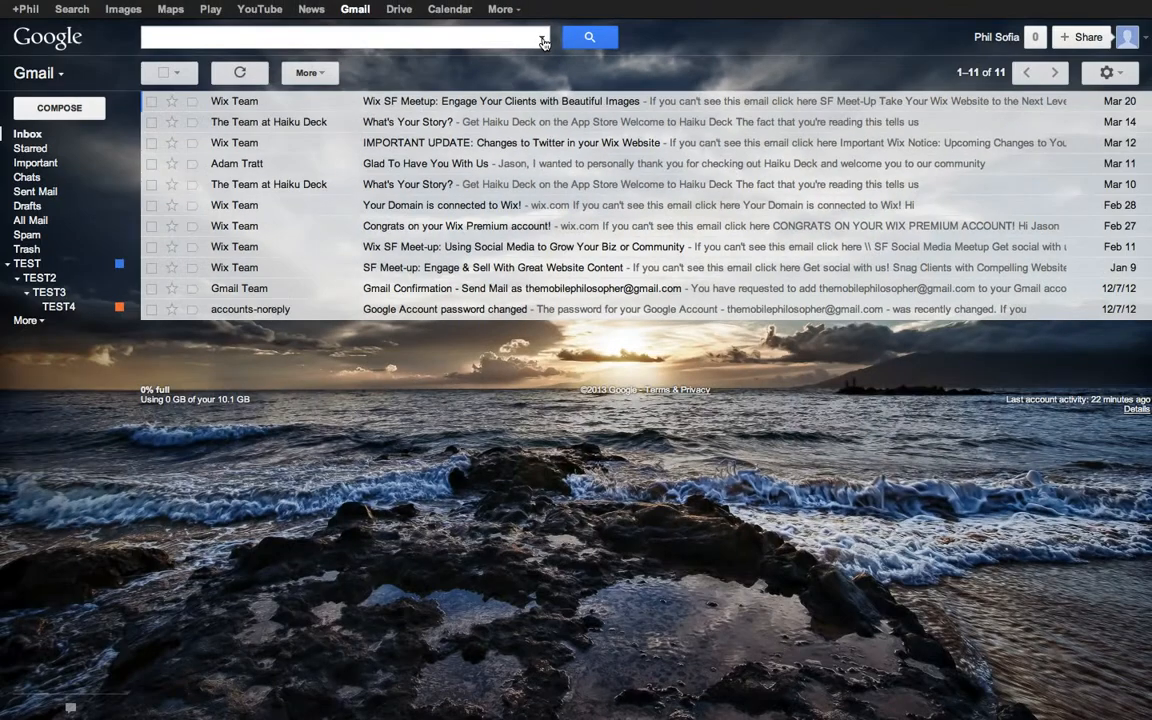
Step: Start a new filter from the advanced search for mail that has the word "Wix"
{"action": "left_click", "coordinate": [541, 42]}
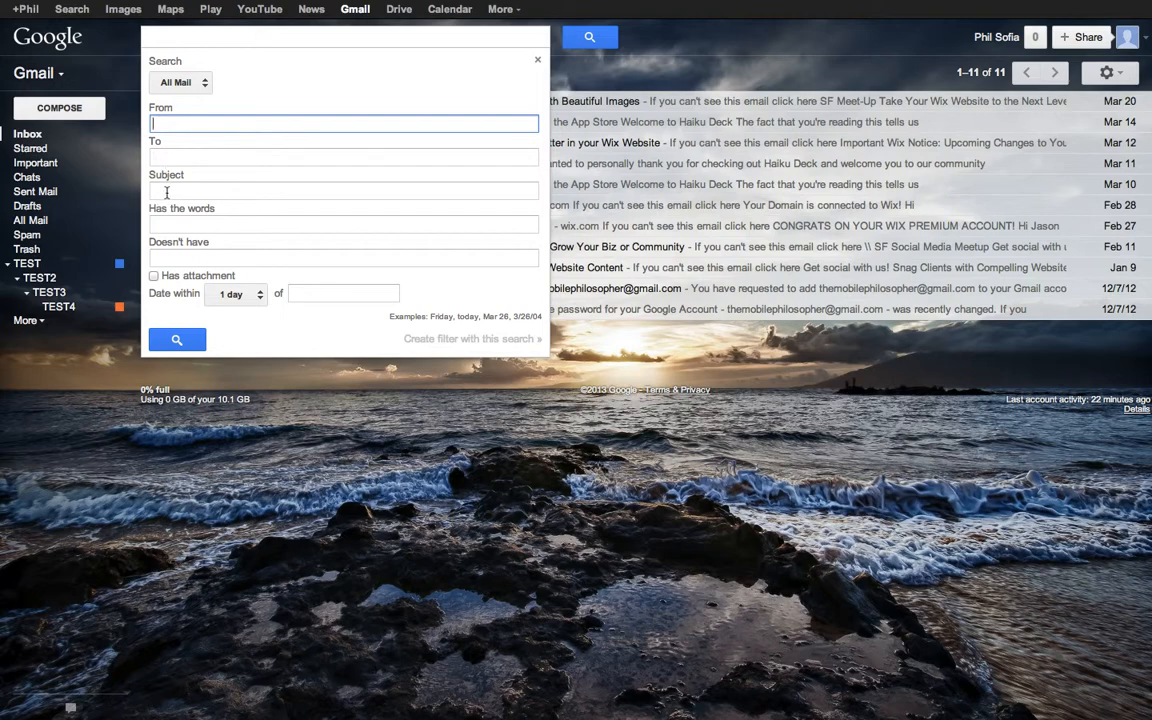
{"action": "left_click", "coordinate": [170, 224]}
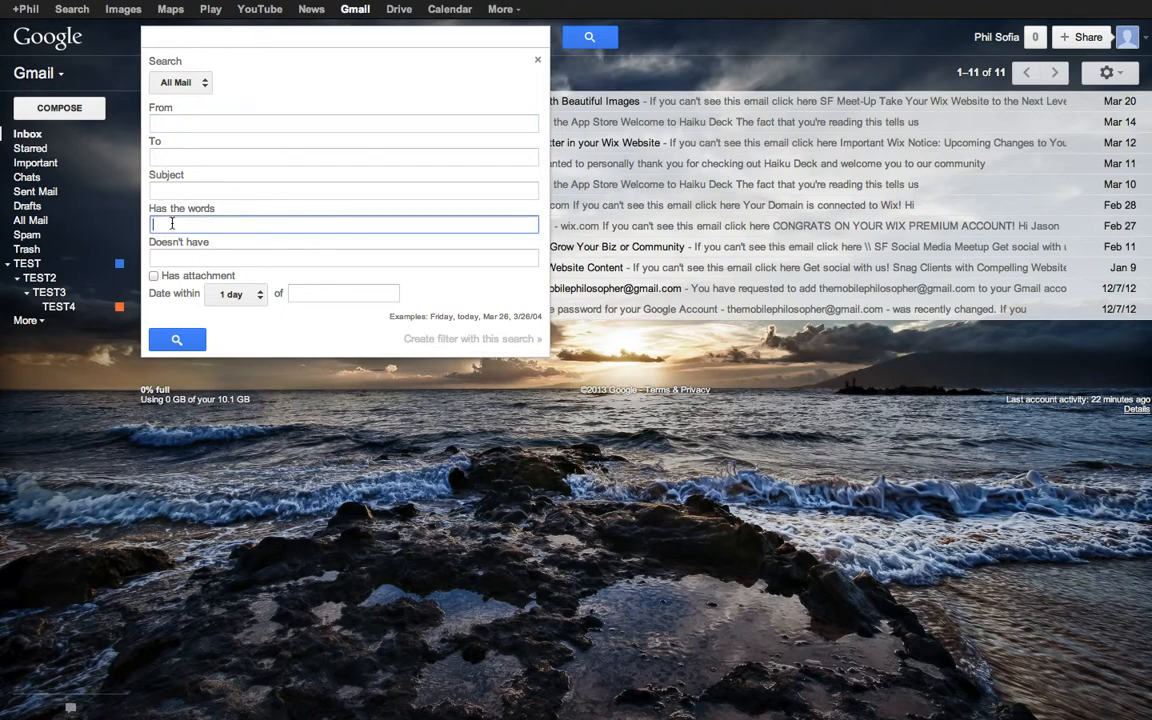
{"action": "type", "text": "W"}
{"action": "key", "text": "BackSpace"}
{"action": "key", "text": "BackSpace"}
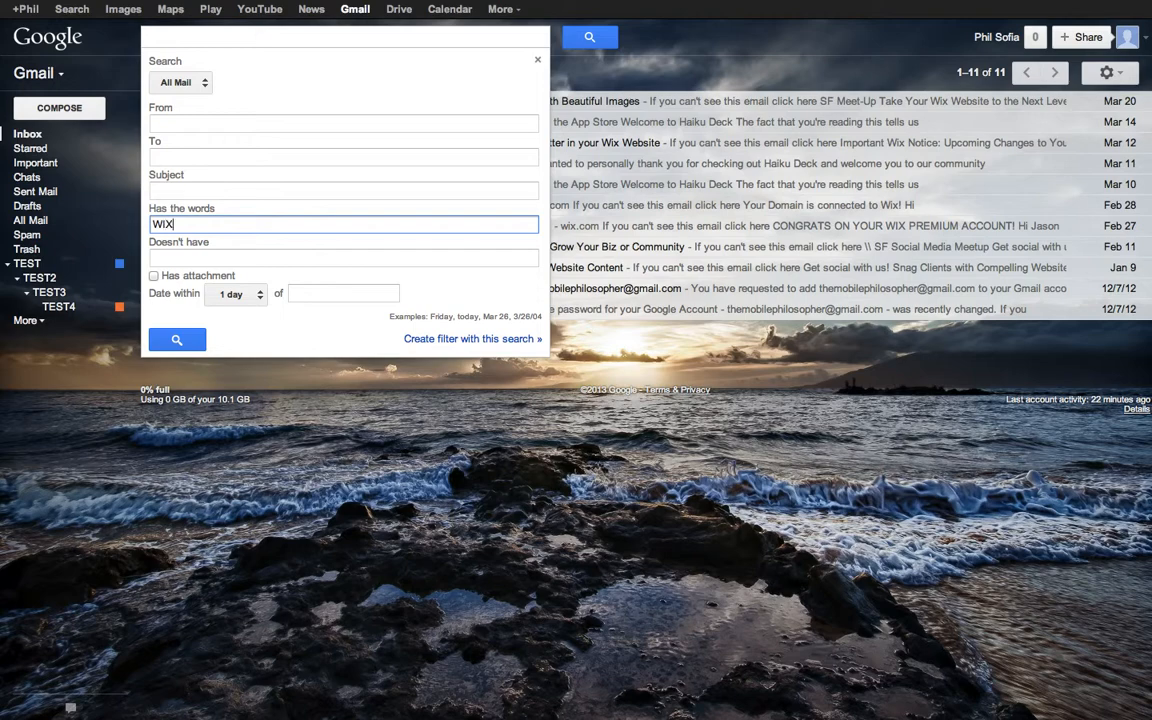
{"action": "type", "text": "IX"}
{"action": "key", "text": "BackSpace"}
{"action": "key", "text": "BackSpace"}
{"action": "left_click", "coordinate": [451, 340]}
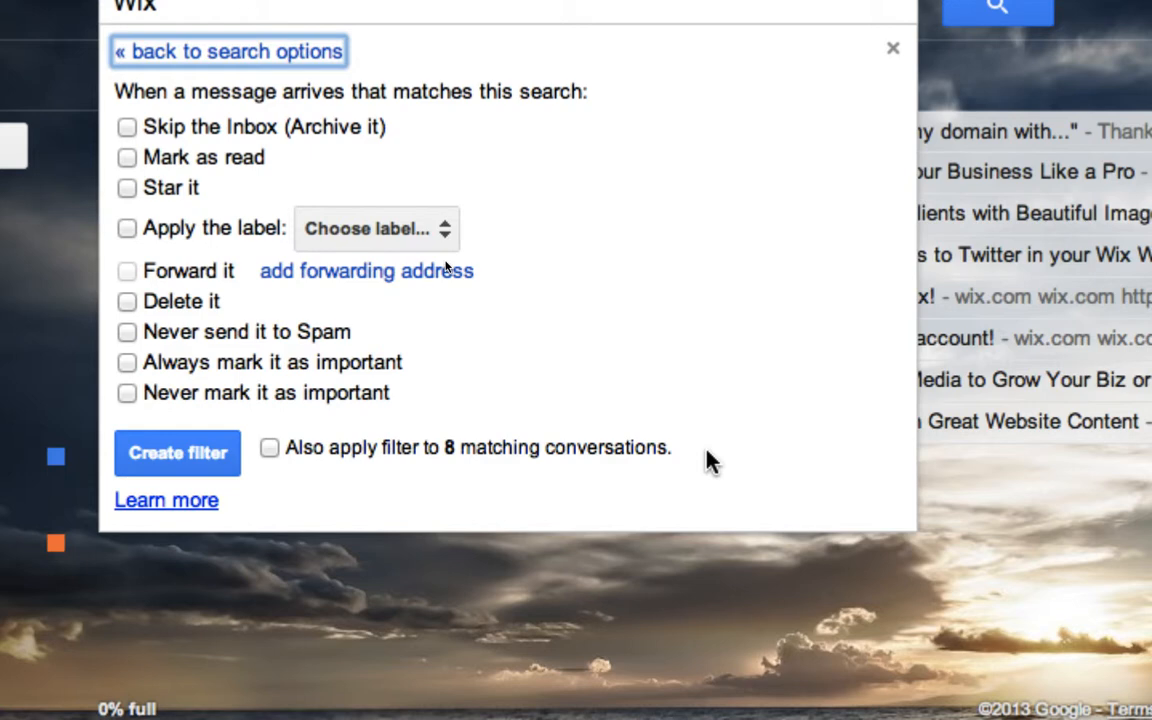
Step: Create the filter with a new label WIX applied, including existing matching conversations, and open that label's messages
{"action": "left_click", "coordinate": [270, 448]}
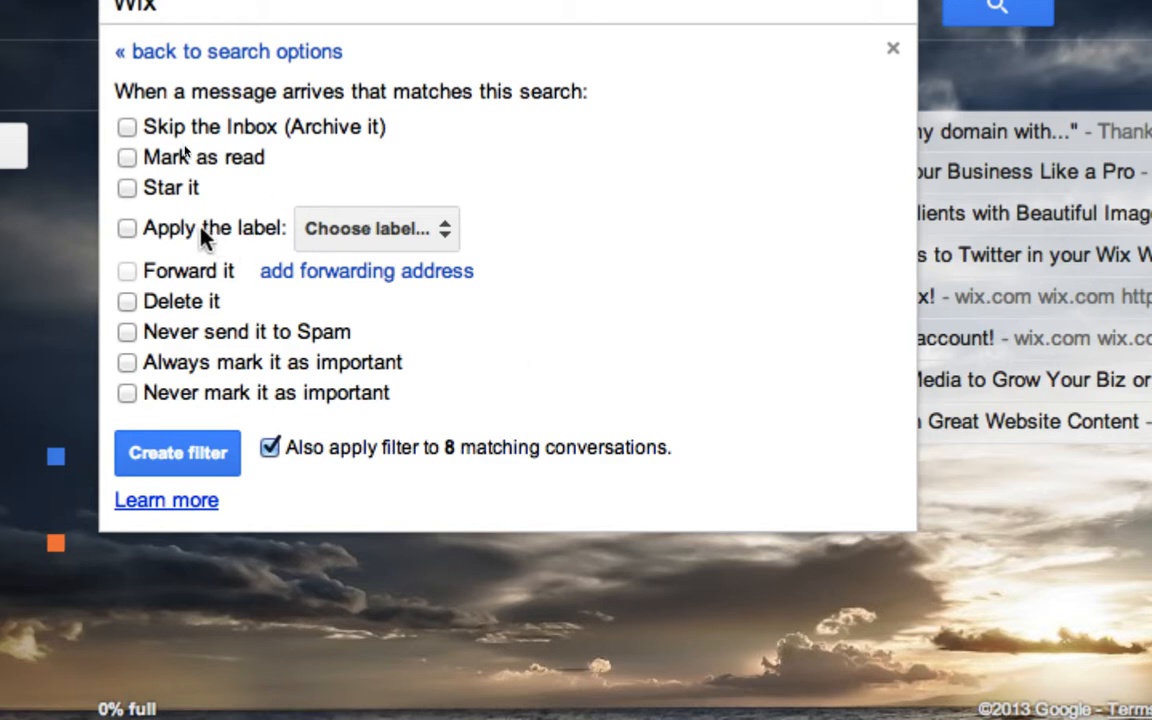
{"action": "left_click", "coordinate": [126, 229]}
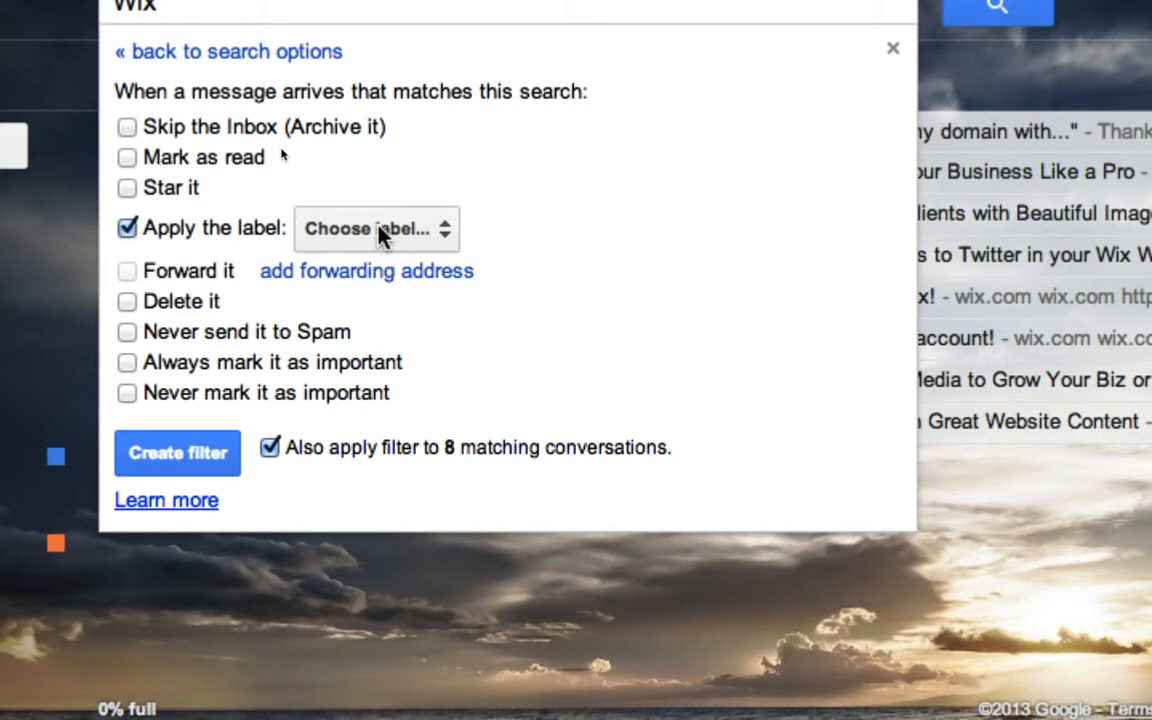
{"action": "left_click", "coordinate": [434, 243]}
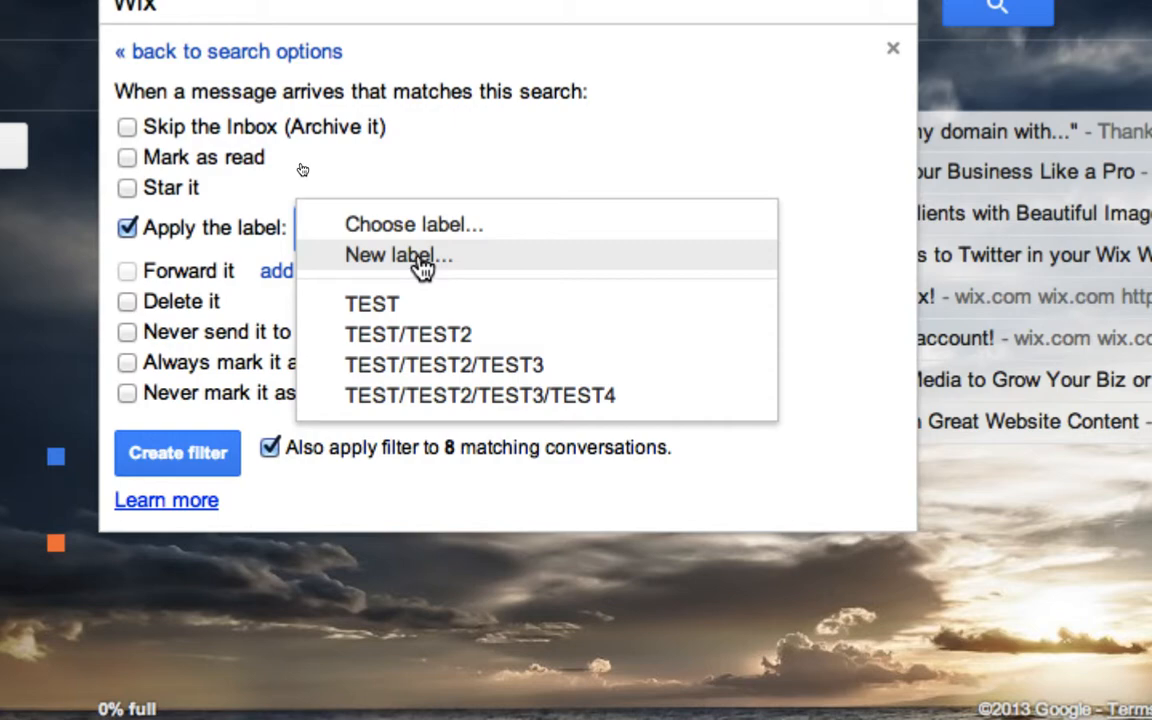
{"action": "left_click", "coordinate": [422, 262]}
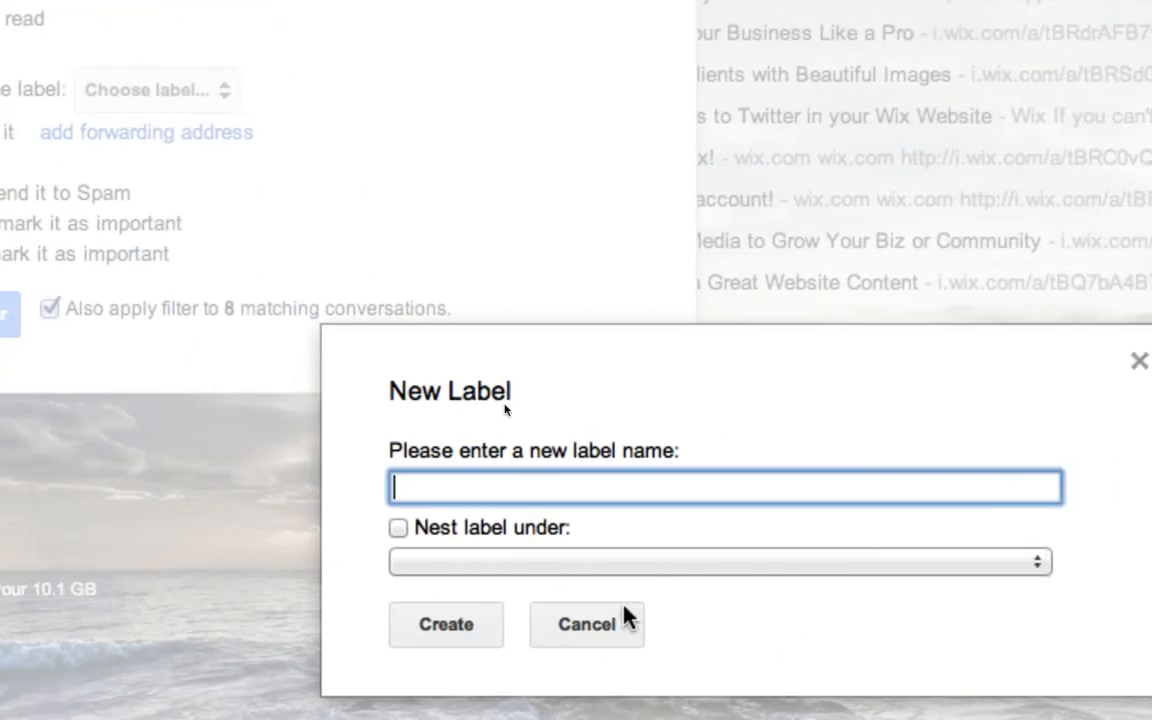
{"action": "type", "text": "WIX"}
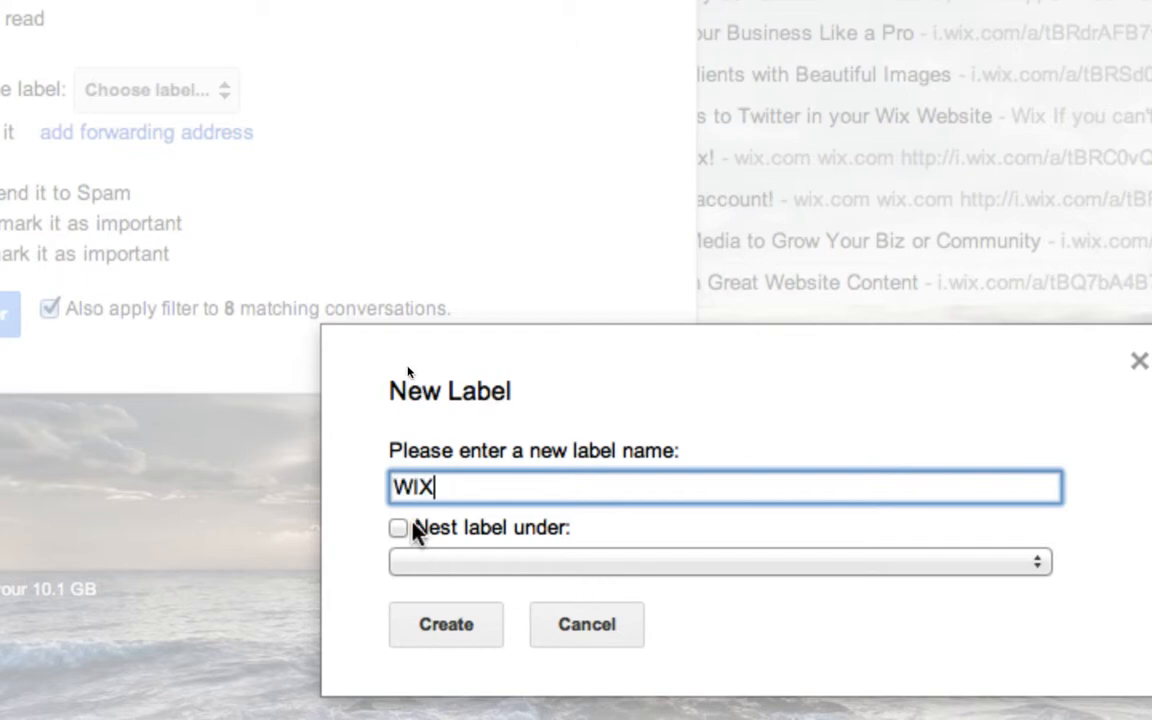
{"action": "left_click", "coordinate": [445, 628]}
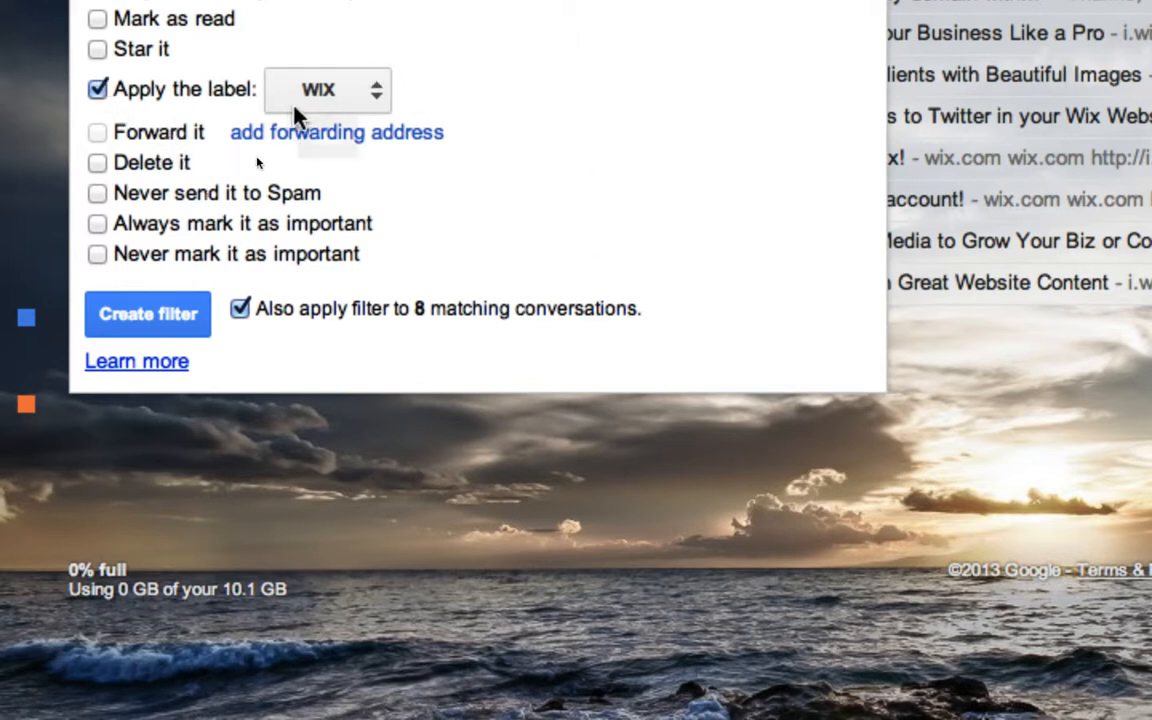
{"action": "left_click", "coordinate": [145, 315]}
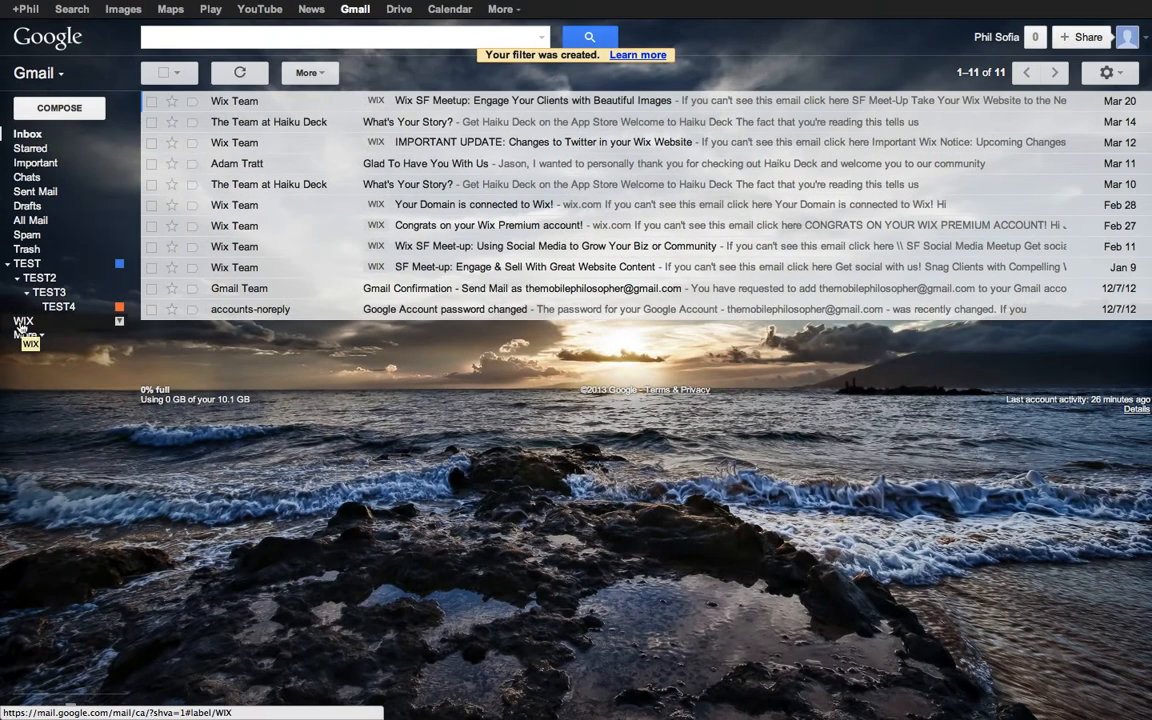
{"action": "left_click", "coordinate": [46, 325]}
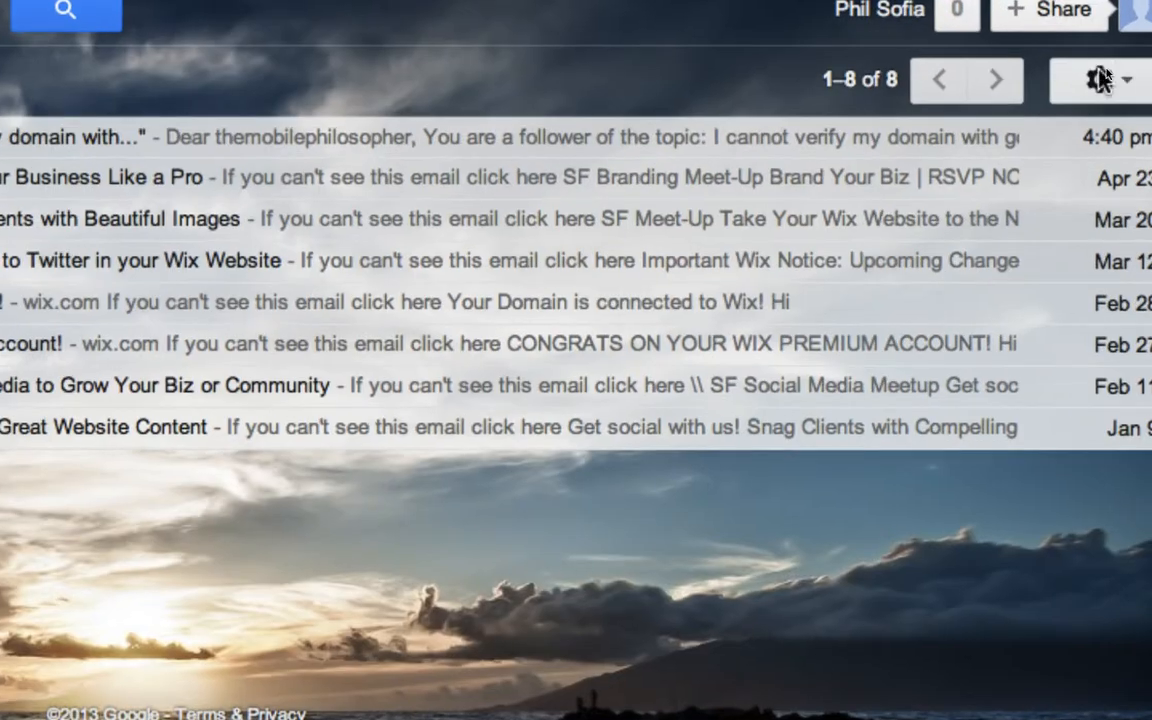
Step: Edit the Wix filter in the settings so it also skips the inbox, and apply it to existing matching conversations
{"action": "left_click", "coordinate": [1110, 72]}
{"action": "left_click", "coordinate": [972, 270]}
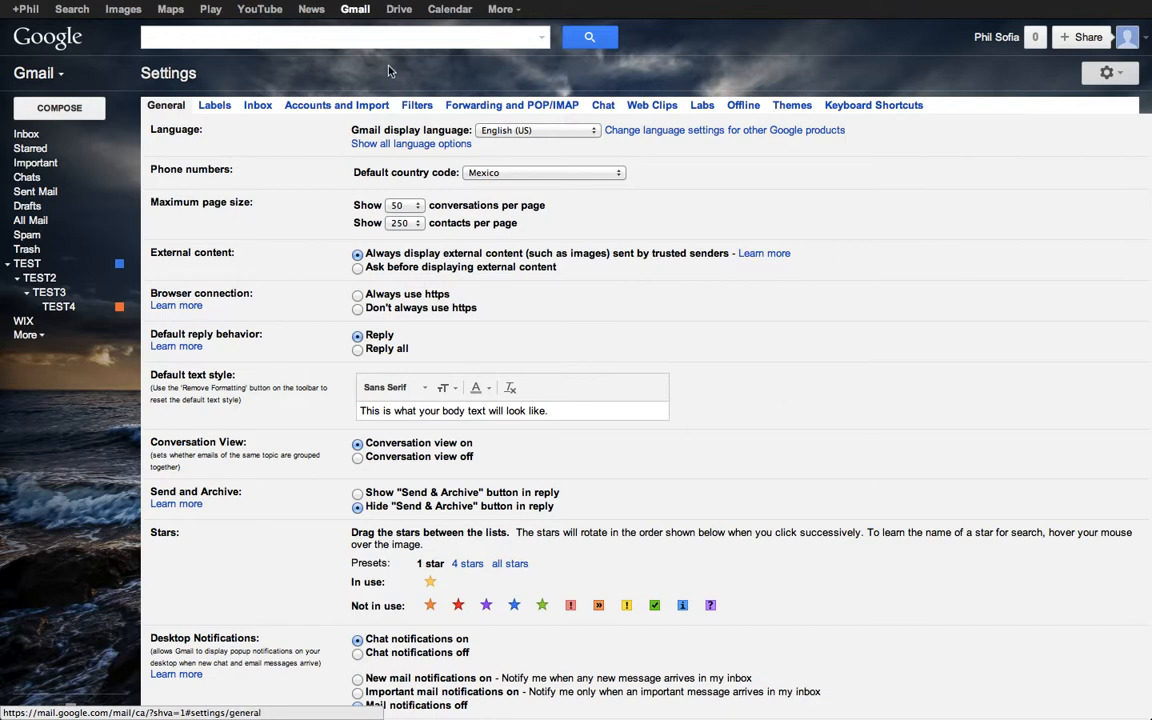
{"action": "left_click", "coordinate": [415, 108]}
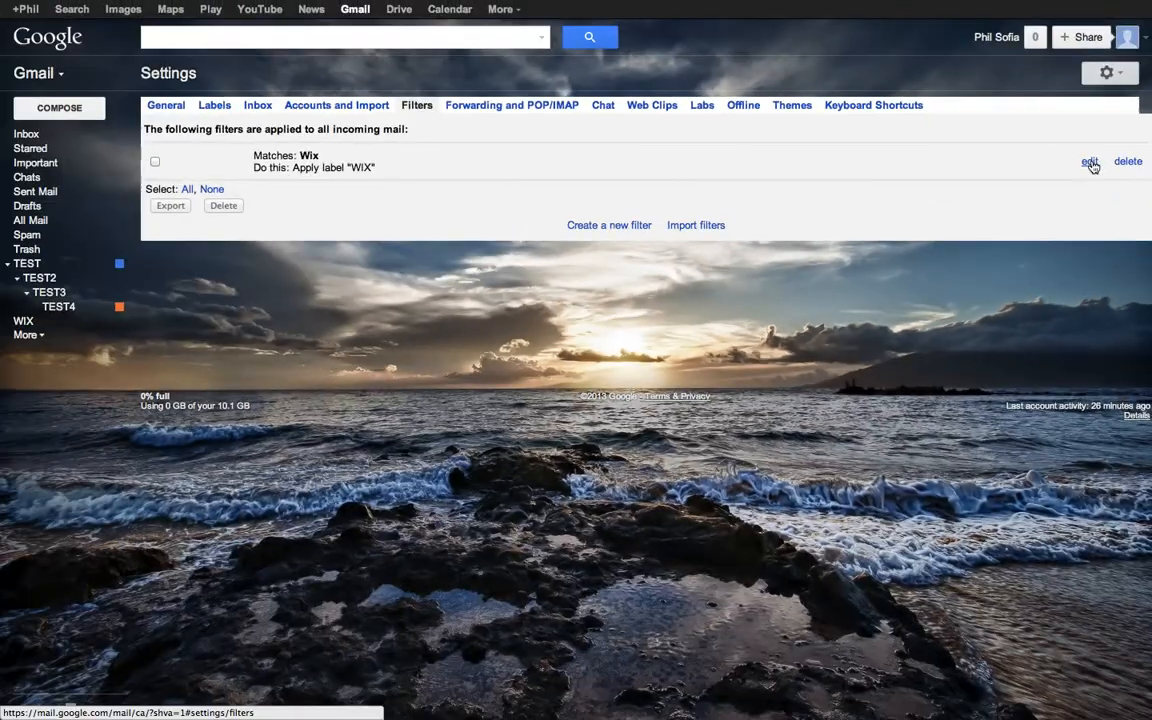
{"action": "left_click", "coordinate": [1090, 162]}
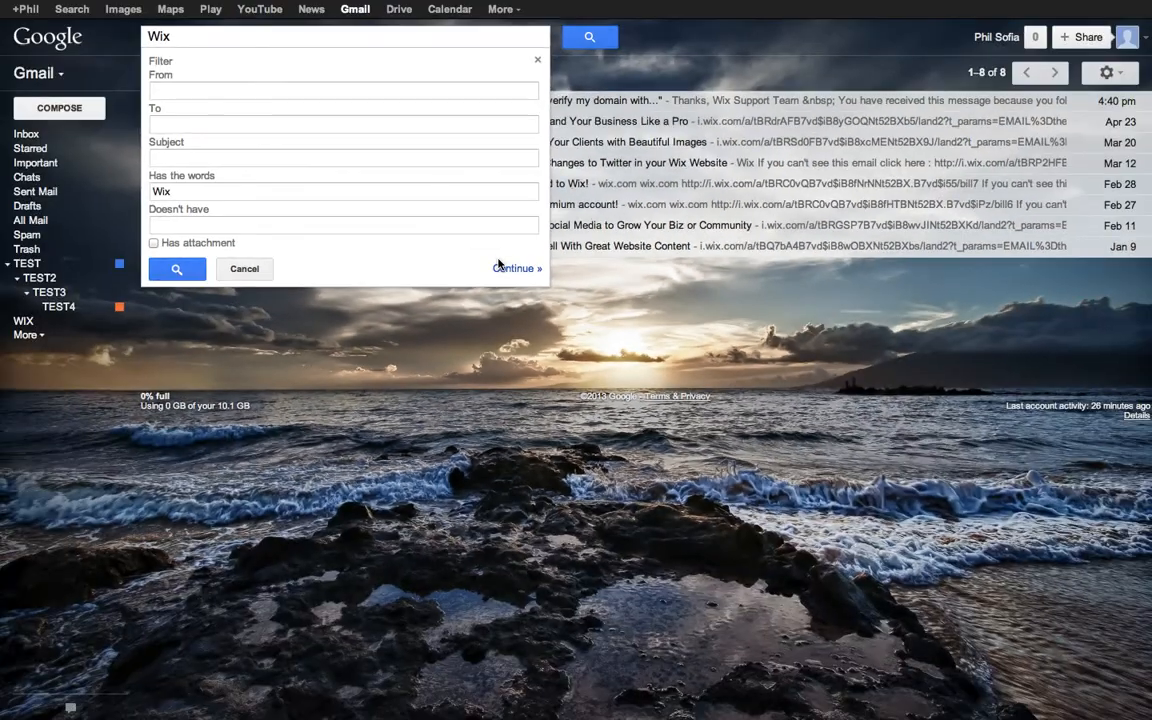
{"action": "left_click", "coordinate": [512, 267]}
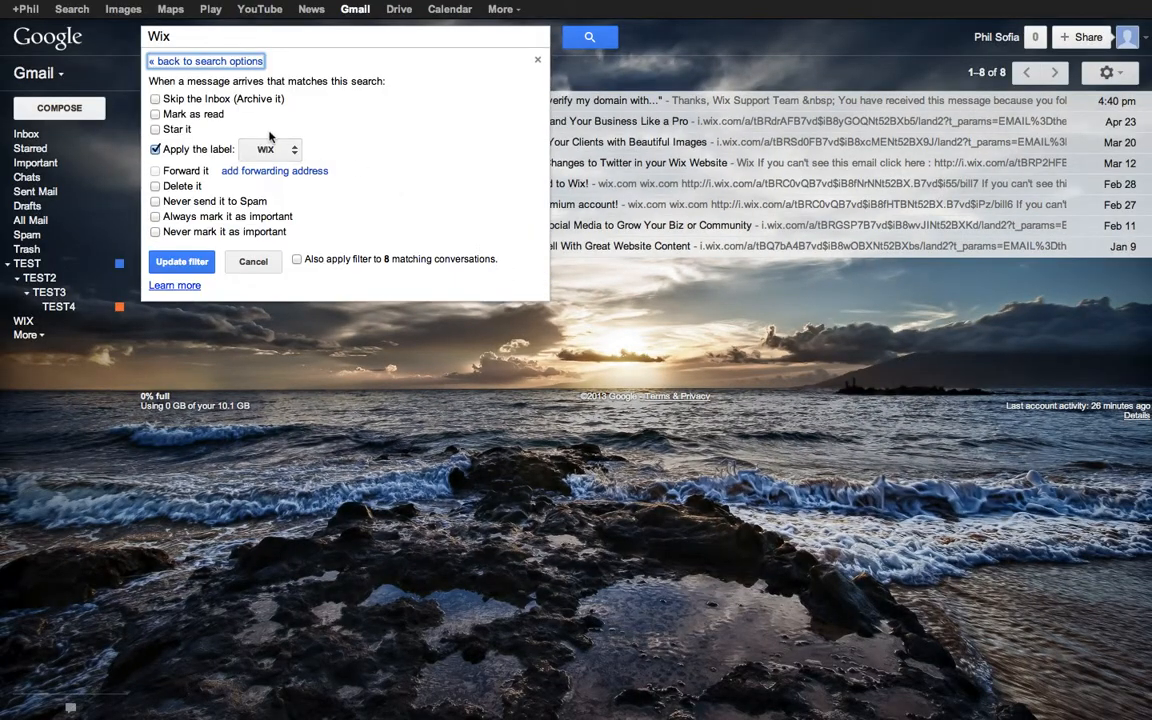
{"action": "left_click", "coordinate": [155, 99]}
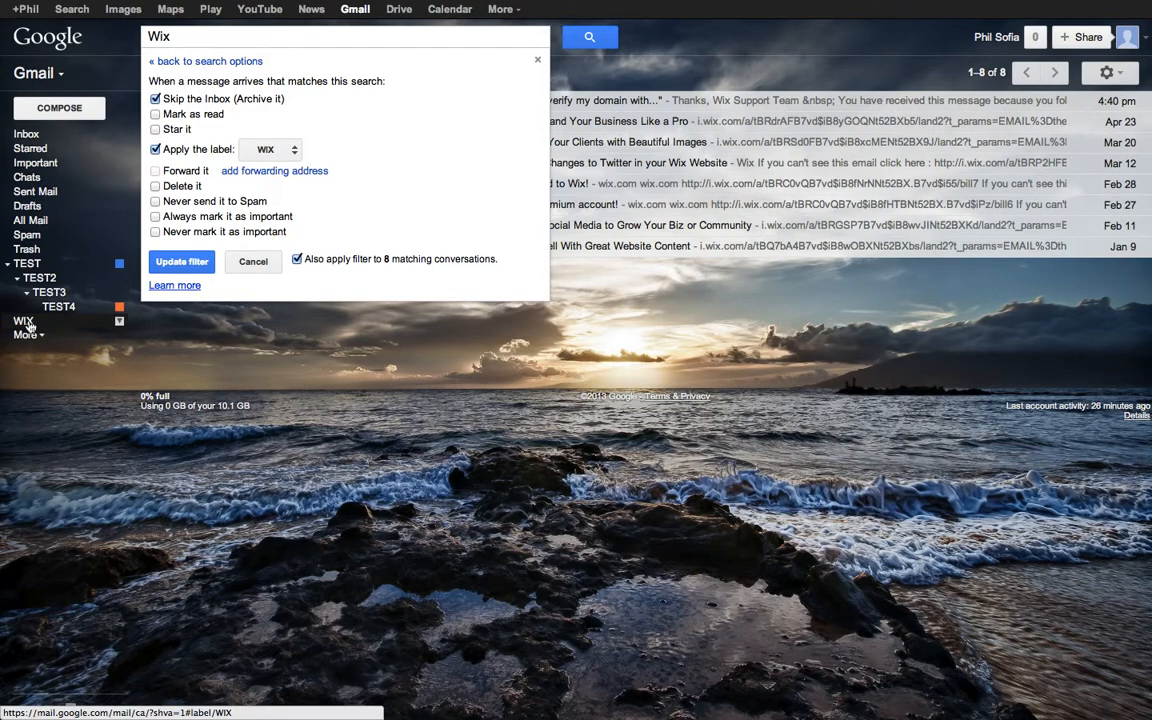
{"action": "left_click", "coordinate": [200, 264]}
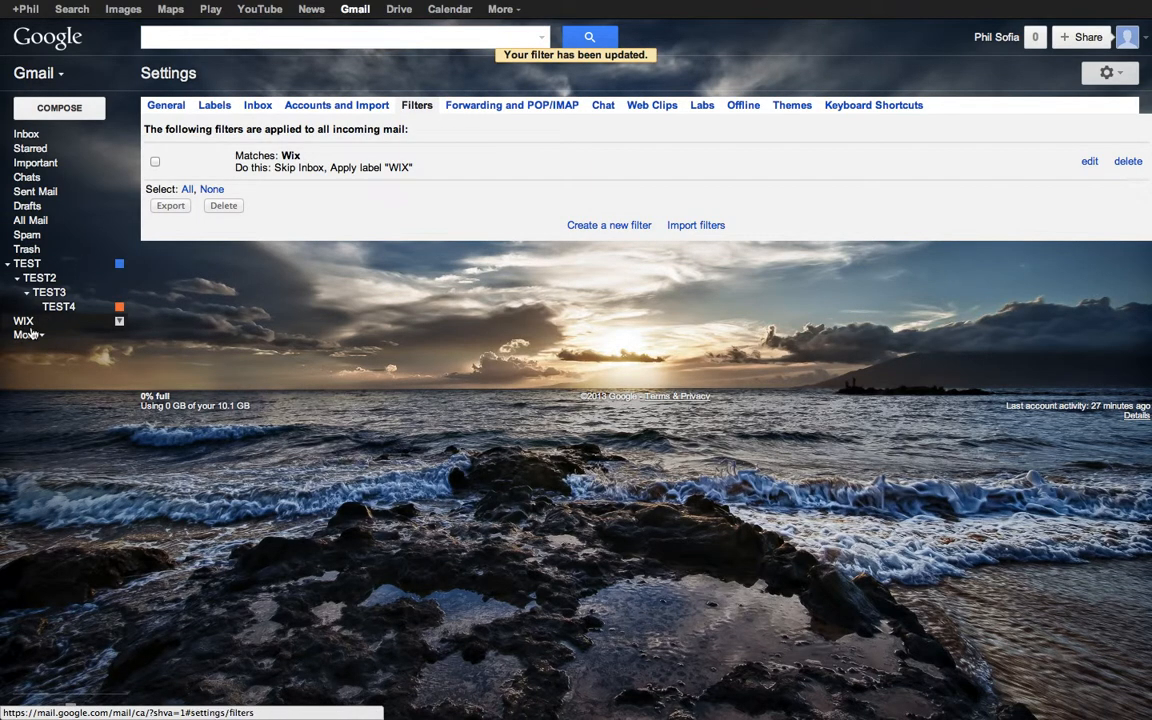
Step: Set the WIX label to show in the label list only if unread, and check for it among the hidden labels
{"action": "left_click", "coordinate": [119, 323]}
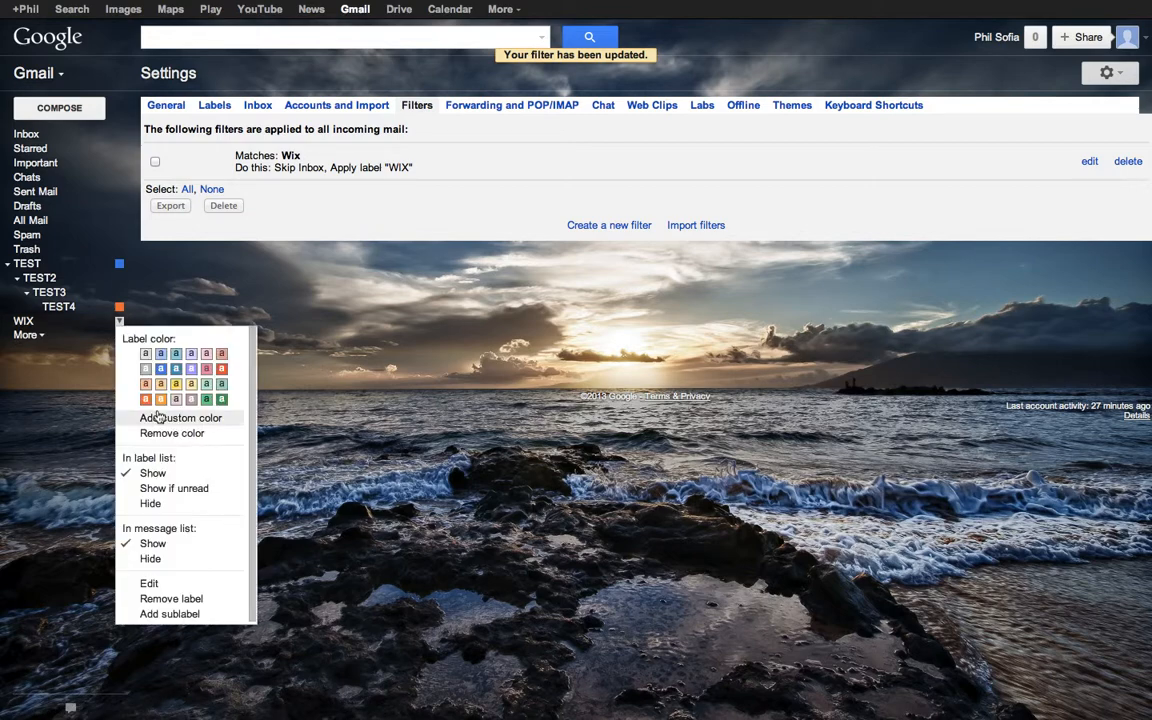
{"action": "left_click", "coordinate": [183, 490]}
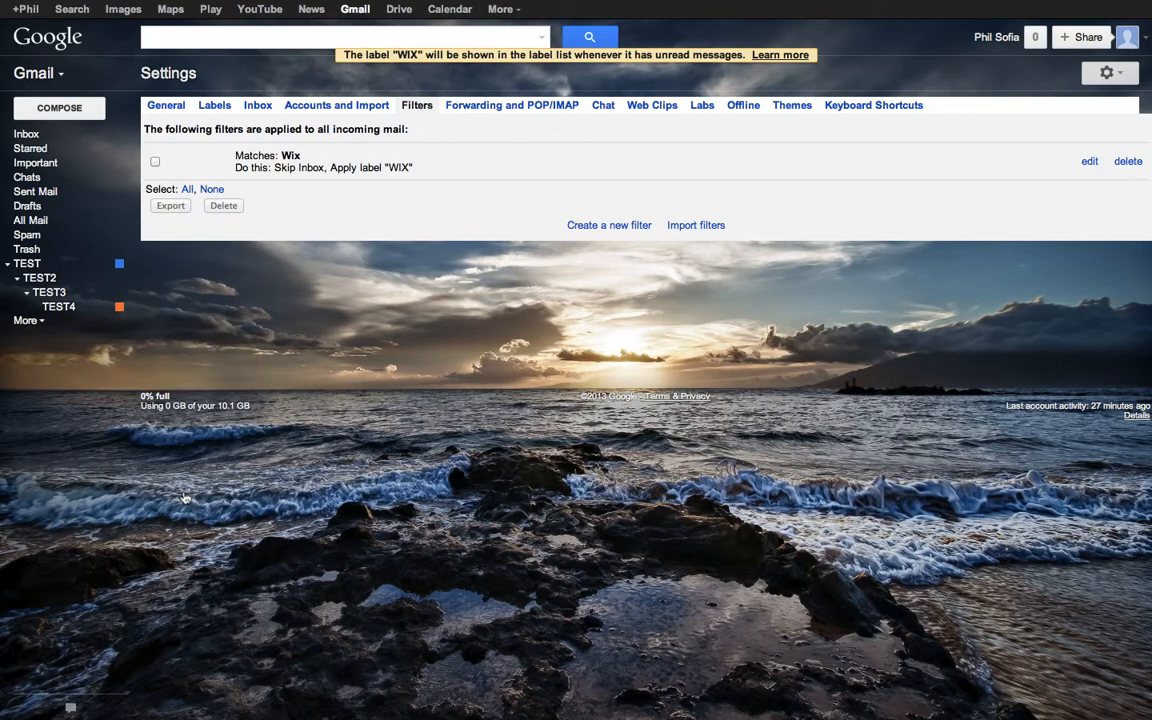
{"action": "left_click", "coordinate": [22, 322]}
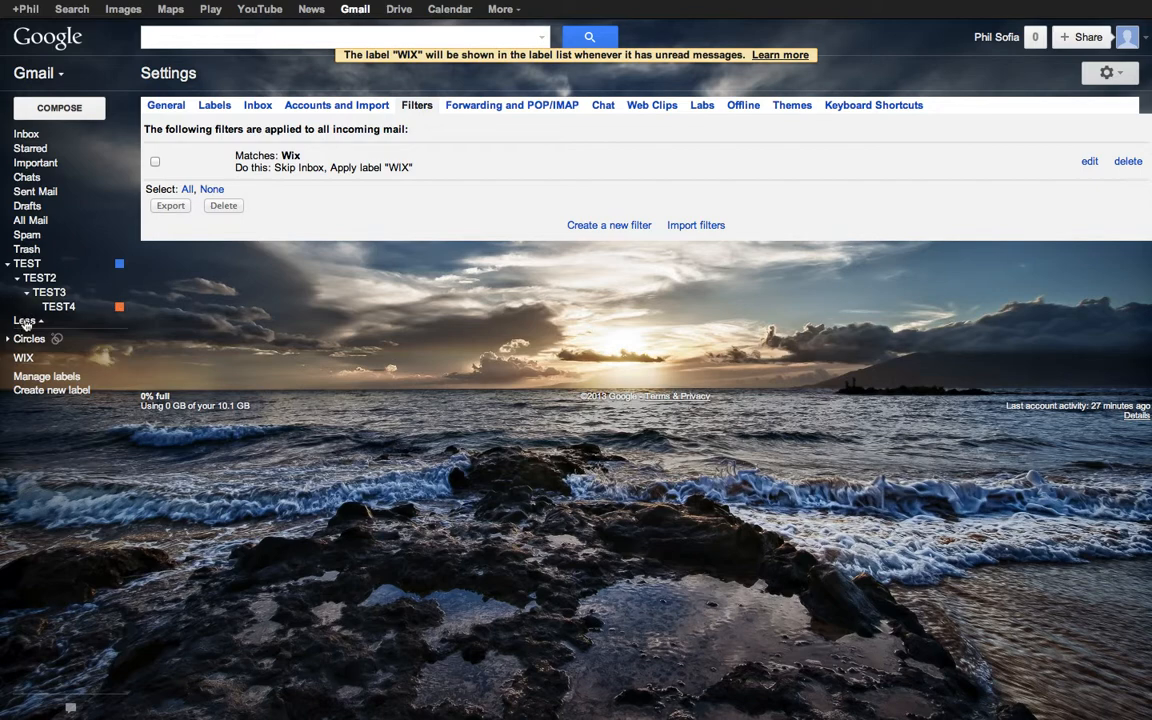
{"action": "left_click", "coordinate": [24, 321]}
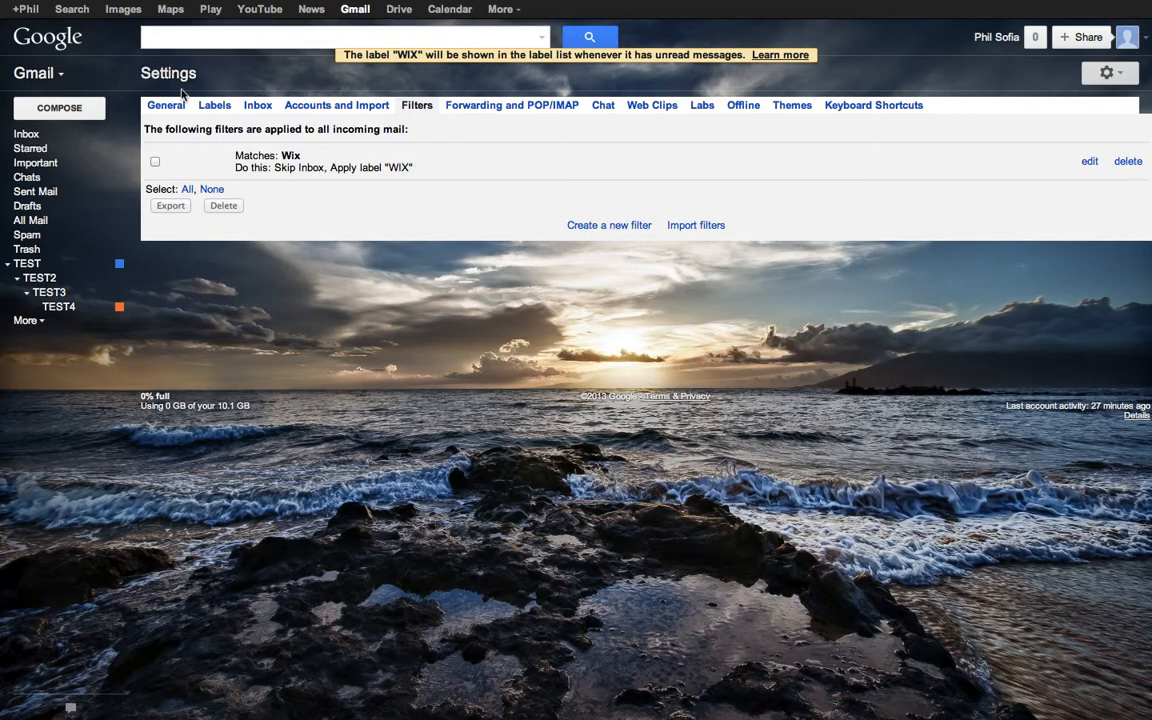
Step: Copy the sender address from the newest Haiku Deck message in the inbox and start a filter for mail from it
{"action": "left_click", "coordinate": [28, 135]}
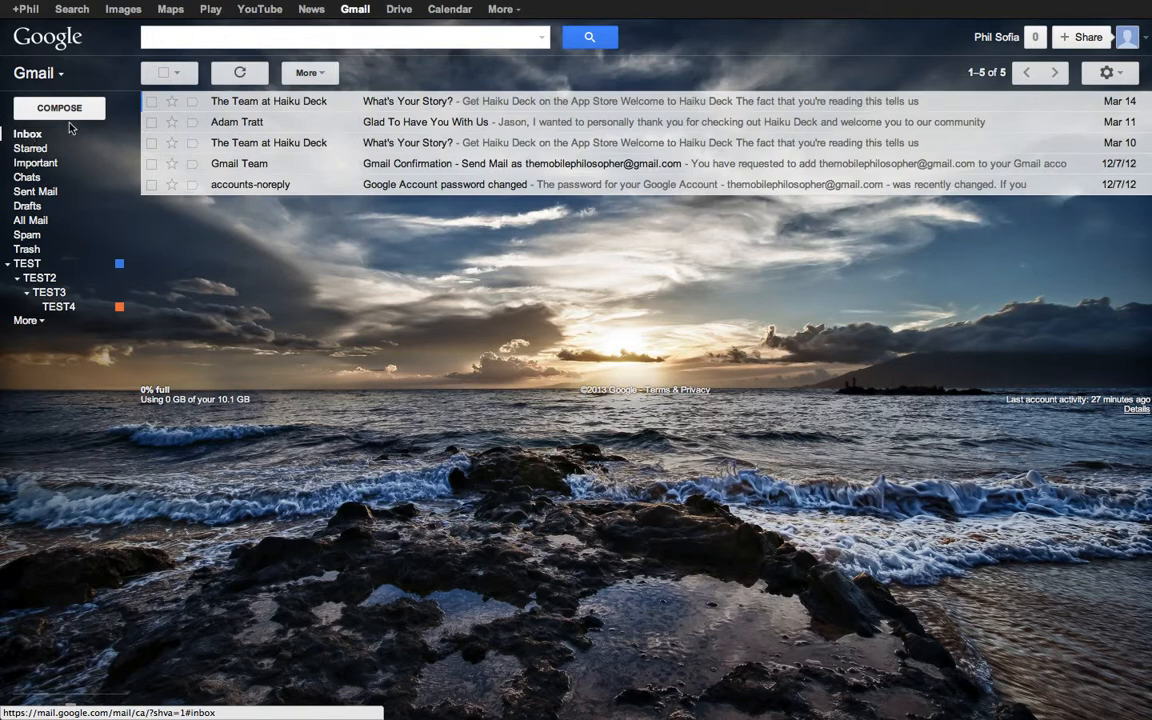
{"action": "left_click", "coordinate": [266, 104]}
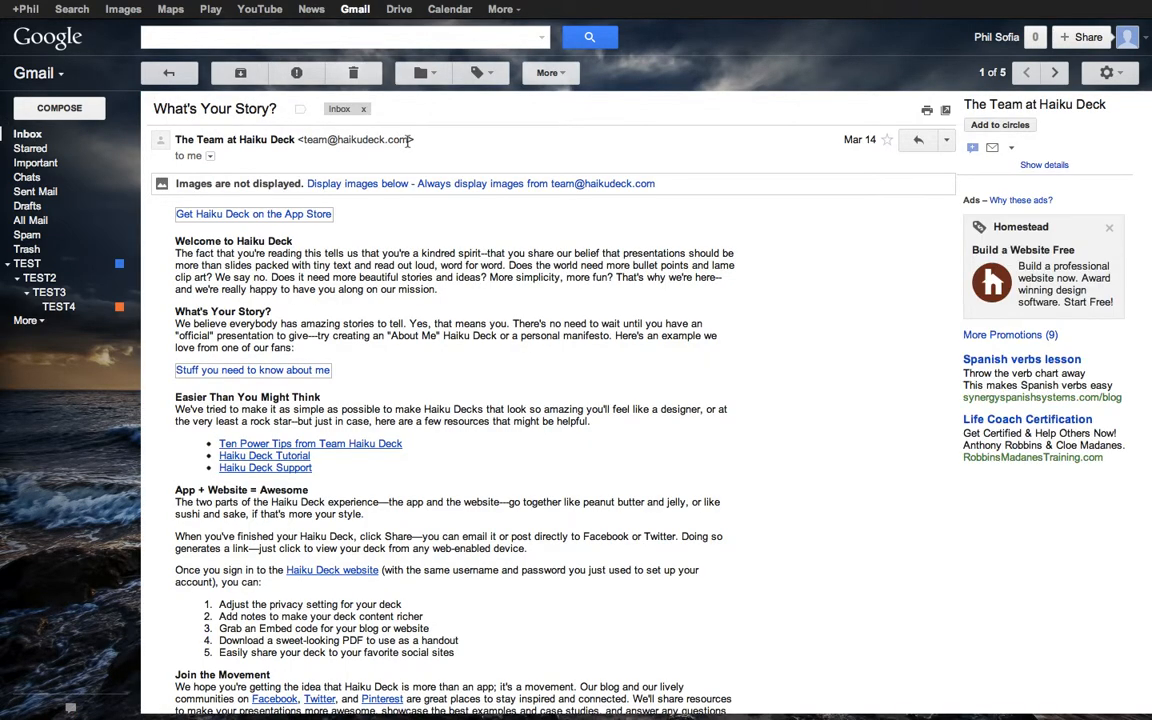
{"action": "left_click_drag", "start_coordinate": [408, 141], "coordinate": [300, 143]}
{"action": "key", "text": "super+c"}
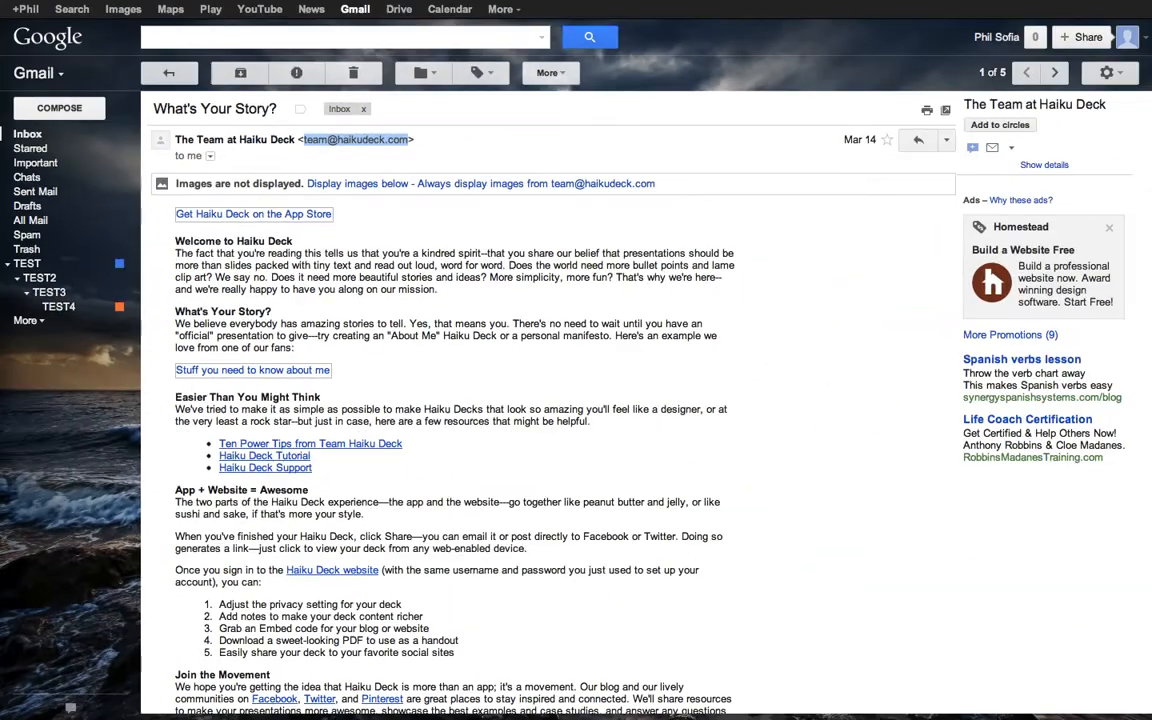
{"action": "left_click", "coordinate": [541, 37]}
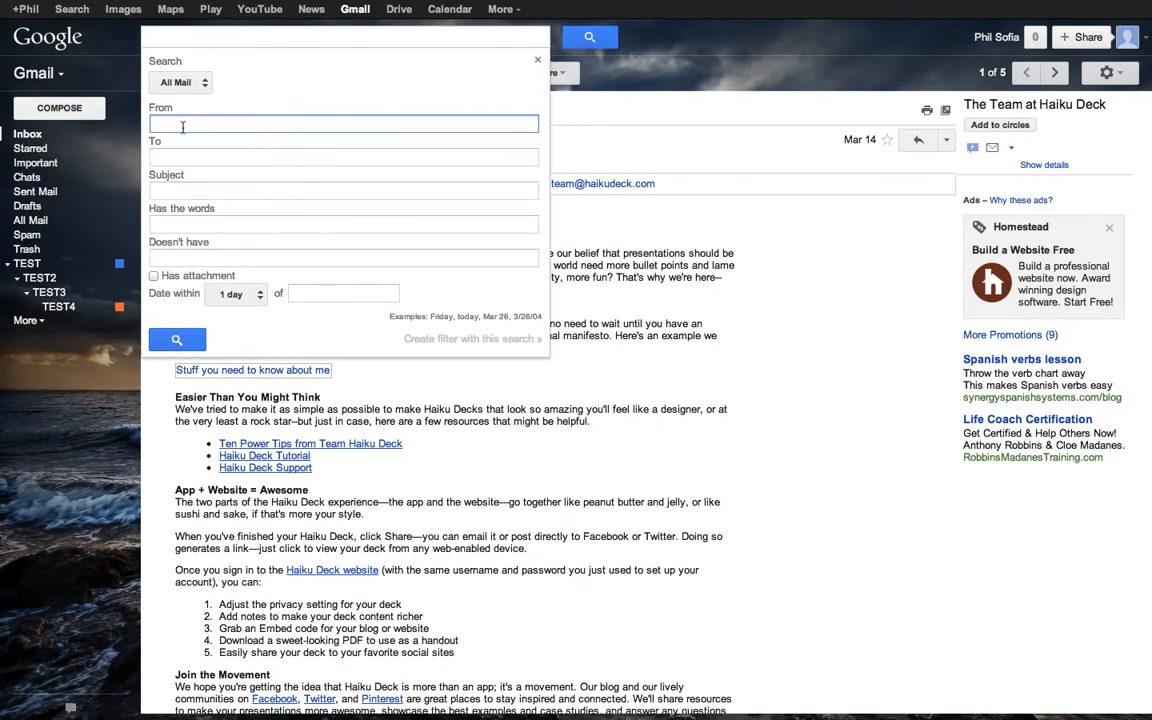
{"action": "key", "text": "super+v"}
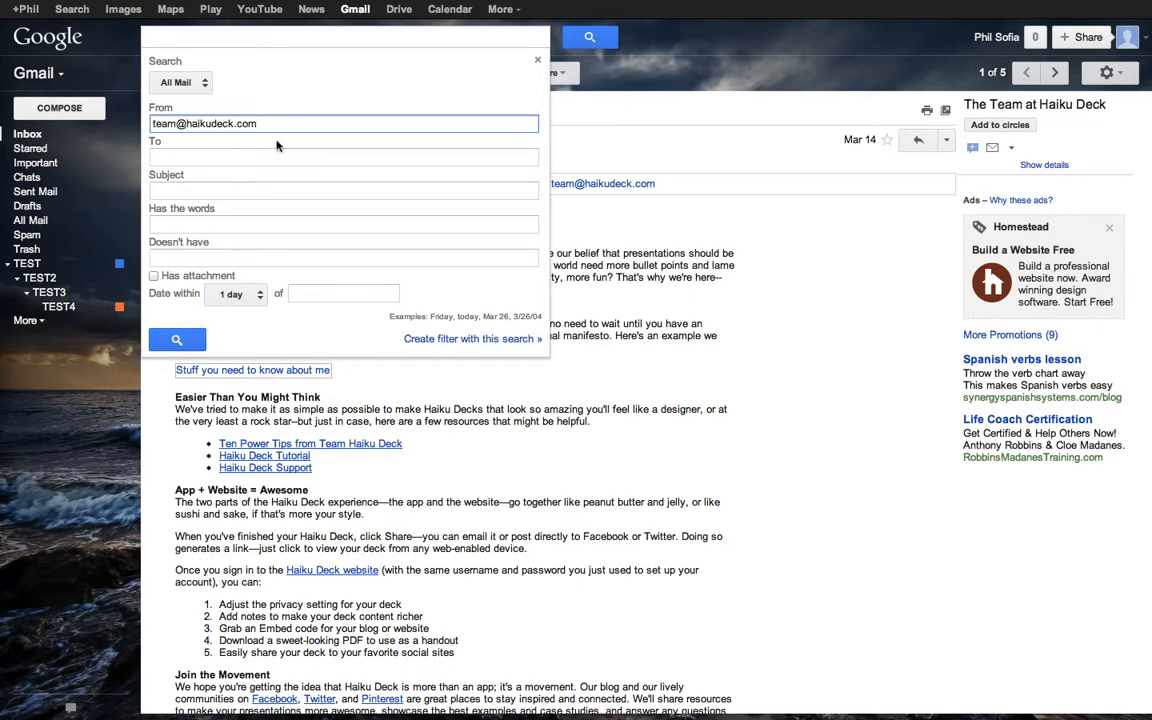
{"action": "left_click", "coordinate": [425, 340]}
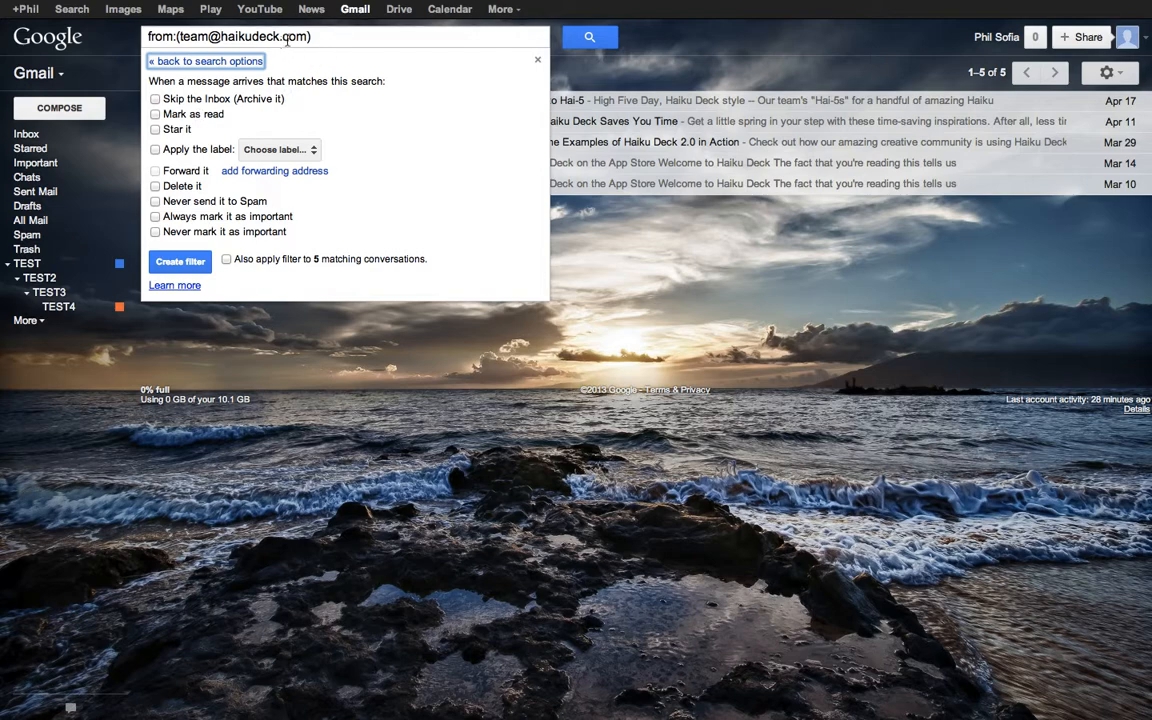
Step: Create the filter with a new label HAIKUDECK applied, including the existing matching conversations
{"action": "left_click", "coordinate": [155, 150]}
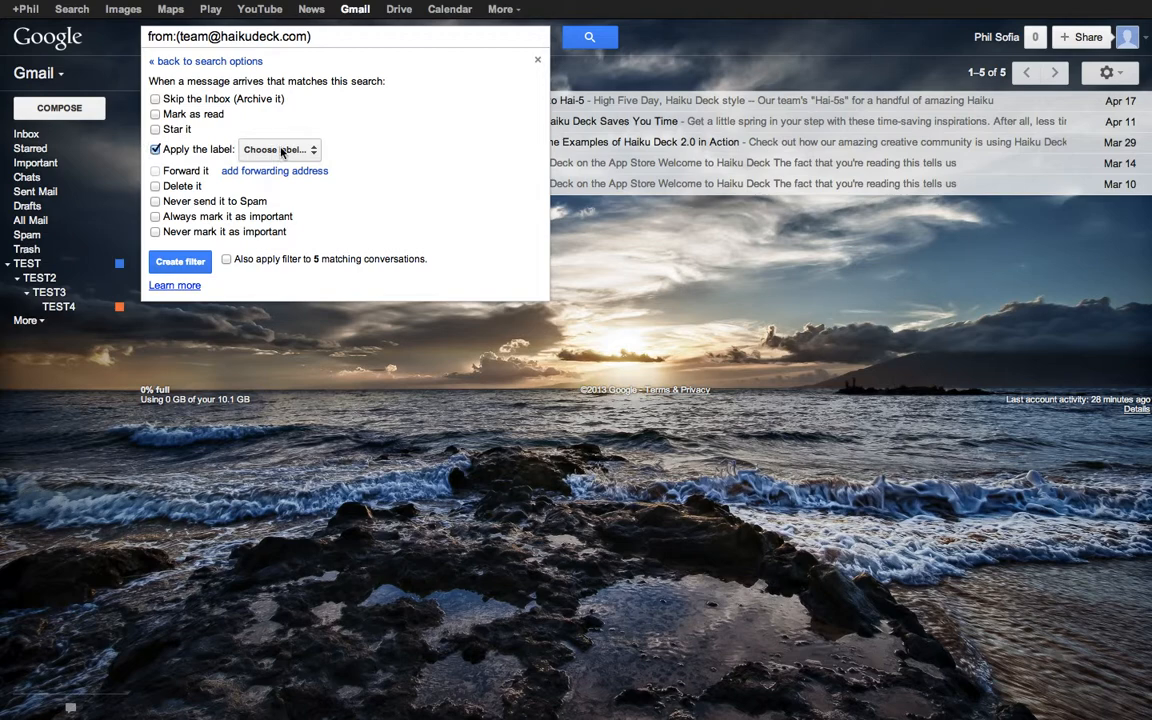
{"action": "left_click", "coordinate": [282, 150]}
{"action": "left_click", "coordinate": [285, 164]}
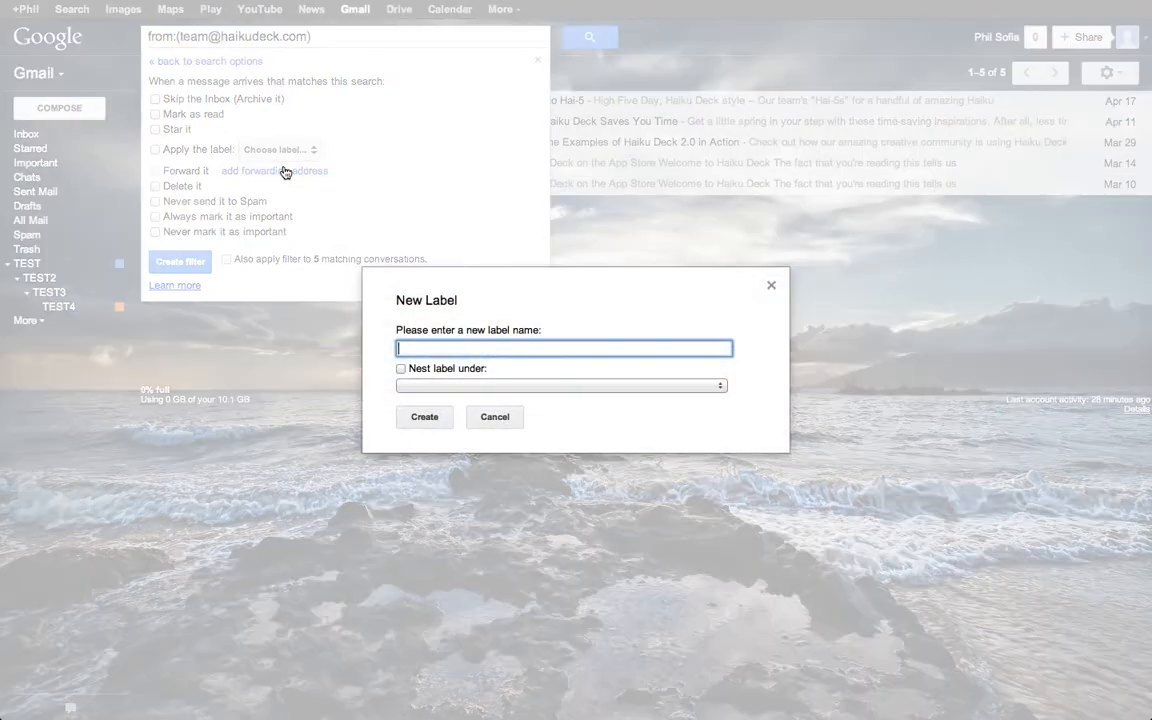
{"action": "type", "text": "HAIKUDECK"}
{"action": "left_click", "coordinate": [413, 416]}
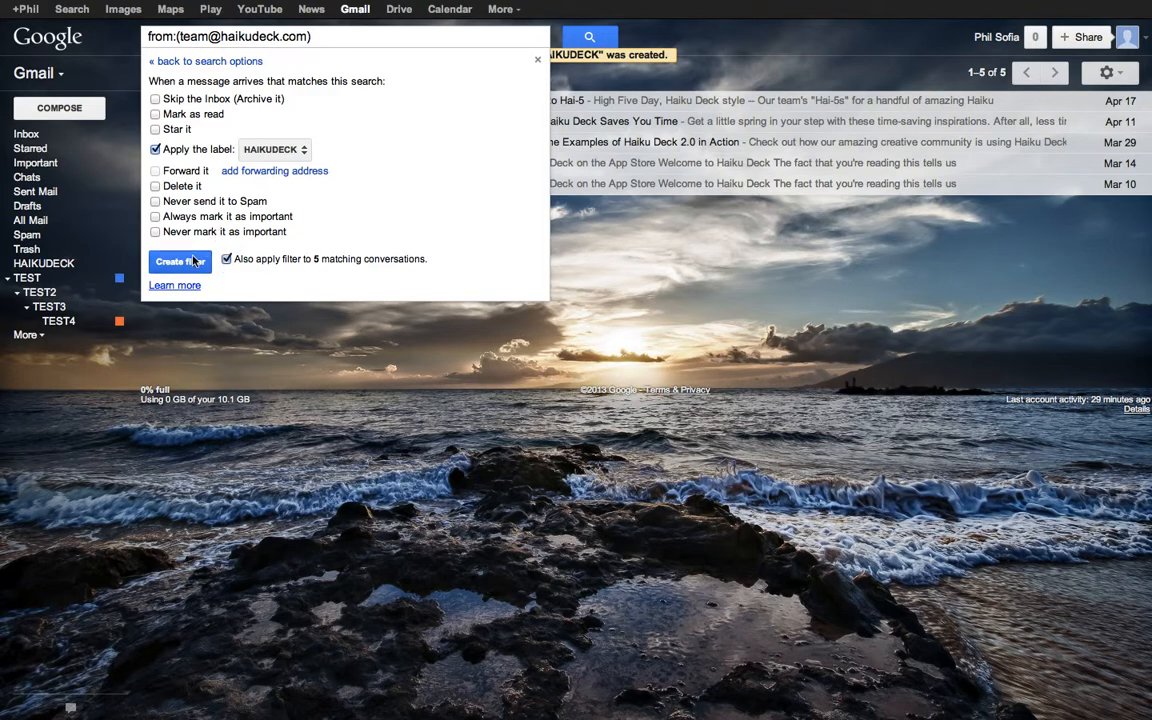
{"action": "left_click", "coordinate": [180, 261]}
{"action": "left_click", "coordinate": [280, 162]}
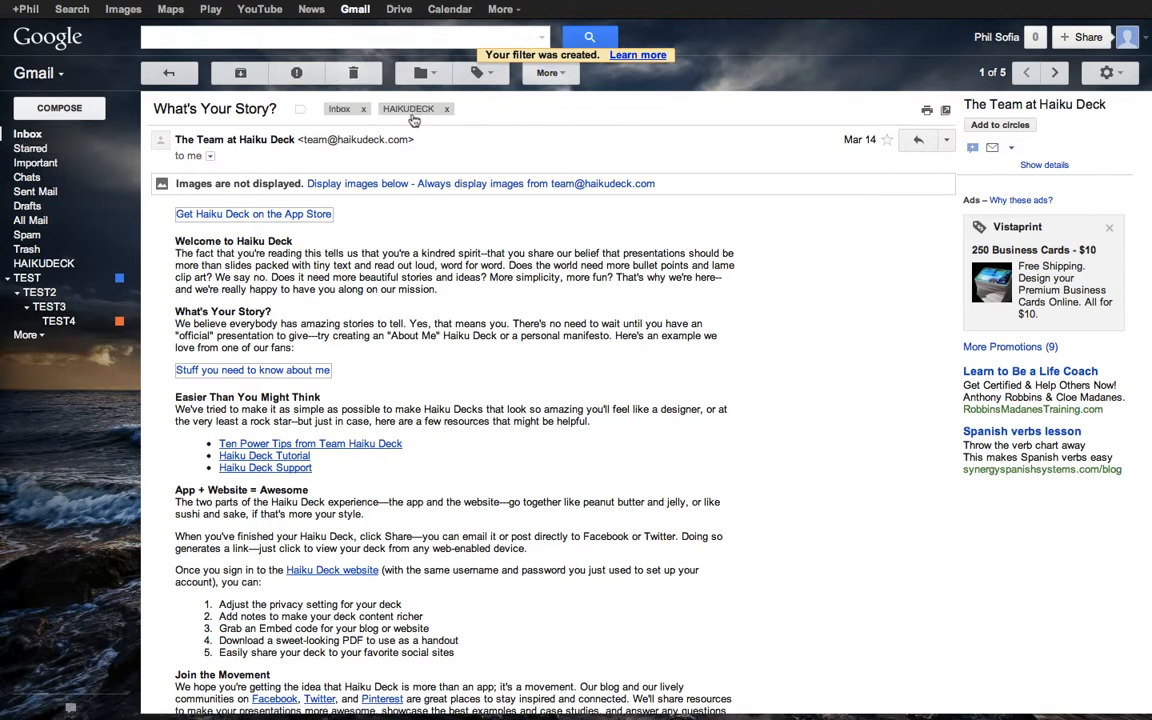
Step: Open the inbox message "Glad To Have You With Us" and copy its sender's e-mail address
{"action": "left_click", "coordinate": [30, 134]}
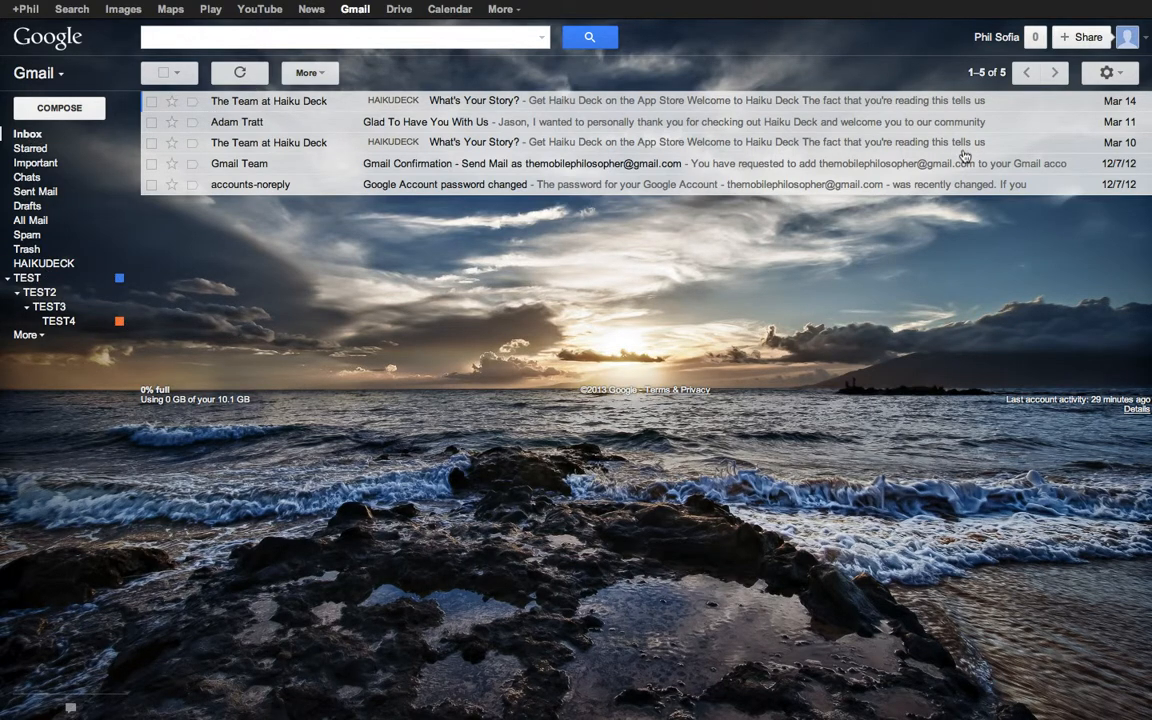
{"action": "left_click", "coordinate": [257, 130]}
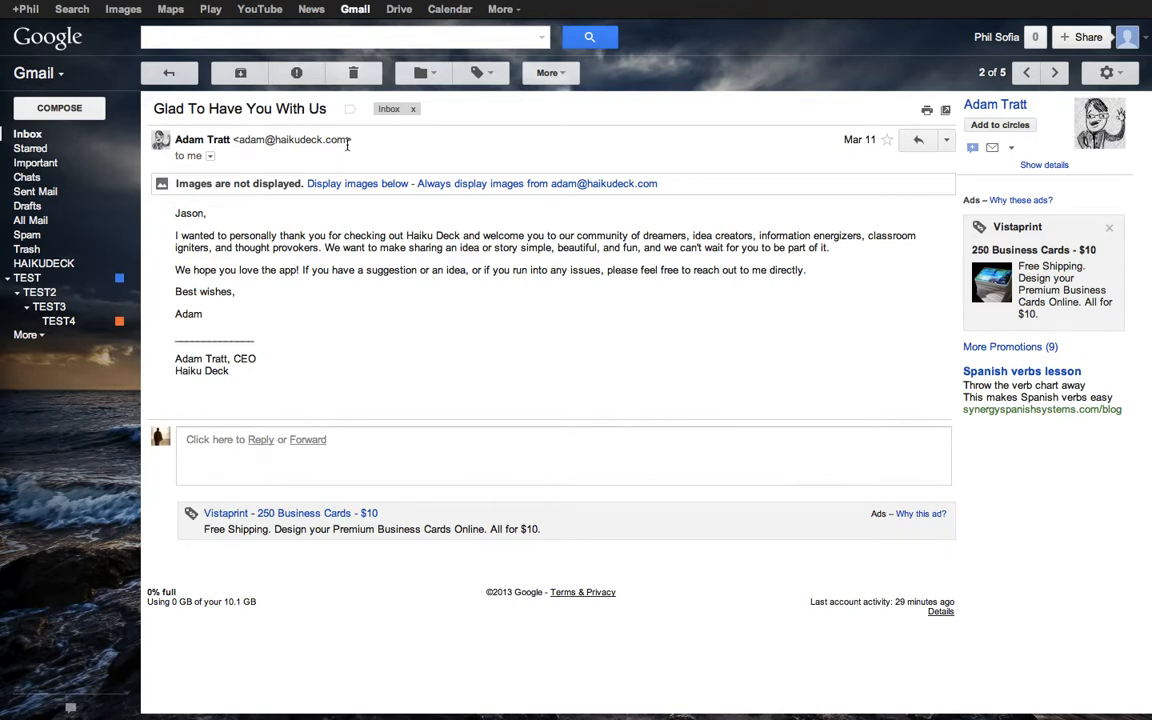
{"action": "left_click_drag", "start_coordinate": [348, 145], "coordinate": [242, 145]}
{"action": "key", "text": "super+c"}
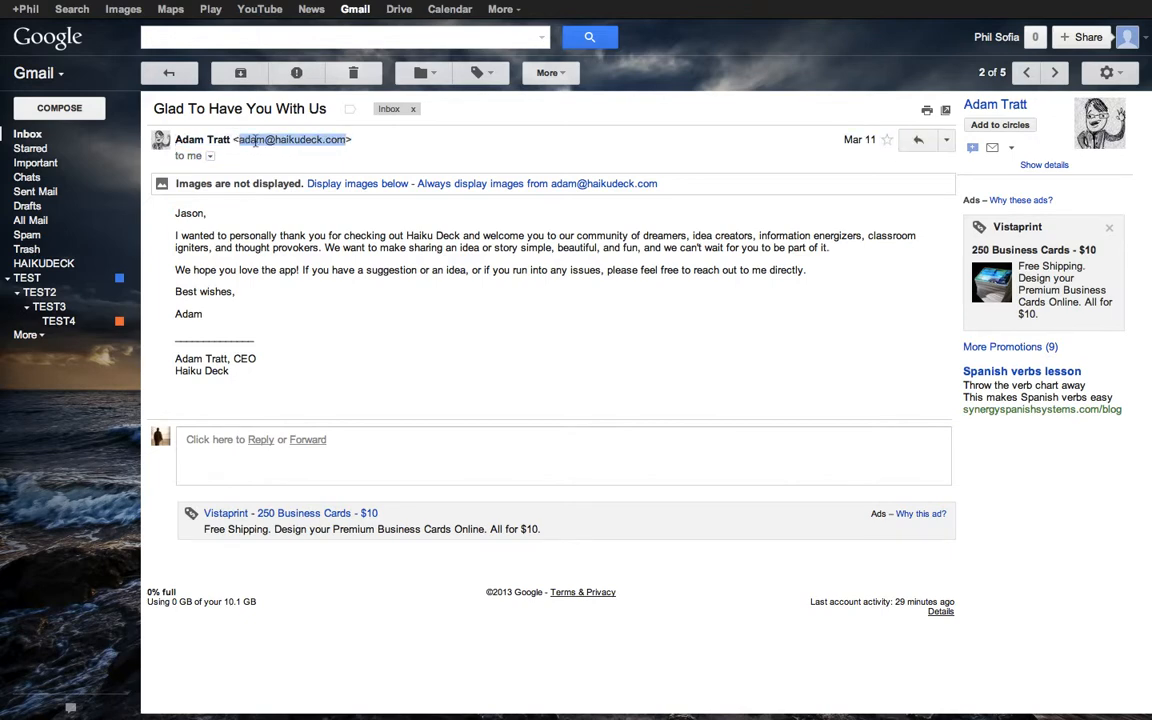
Step: Edit the Haiku Deck filter in the settings so its From criterion also matches the copied sender address, joined with OR
{"action": "left_click", "coordinate": [1107, 72]}
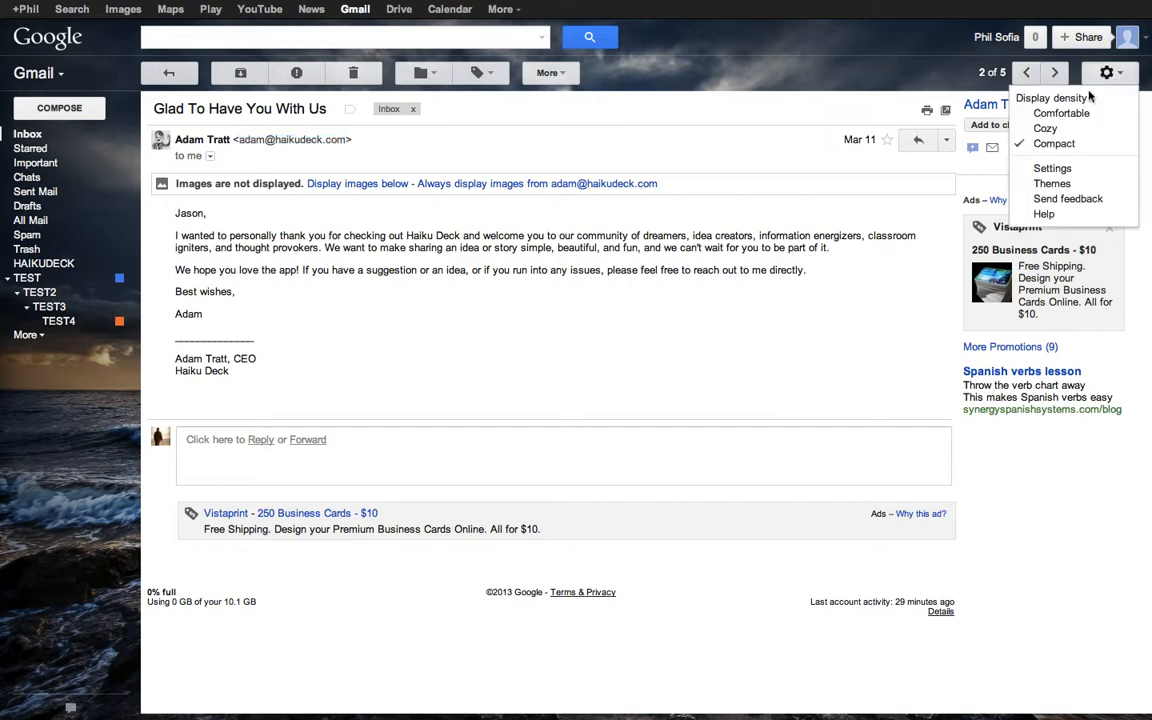
{"action": "left_click", "coordinate": [1058, 168]}
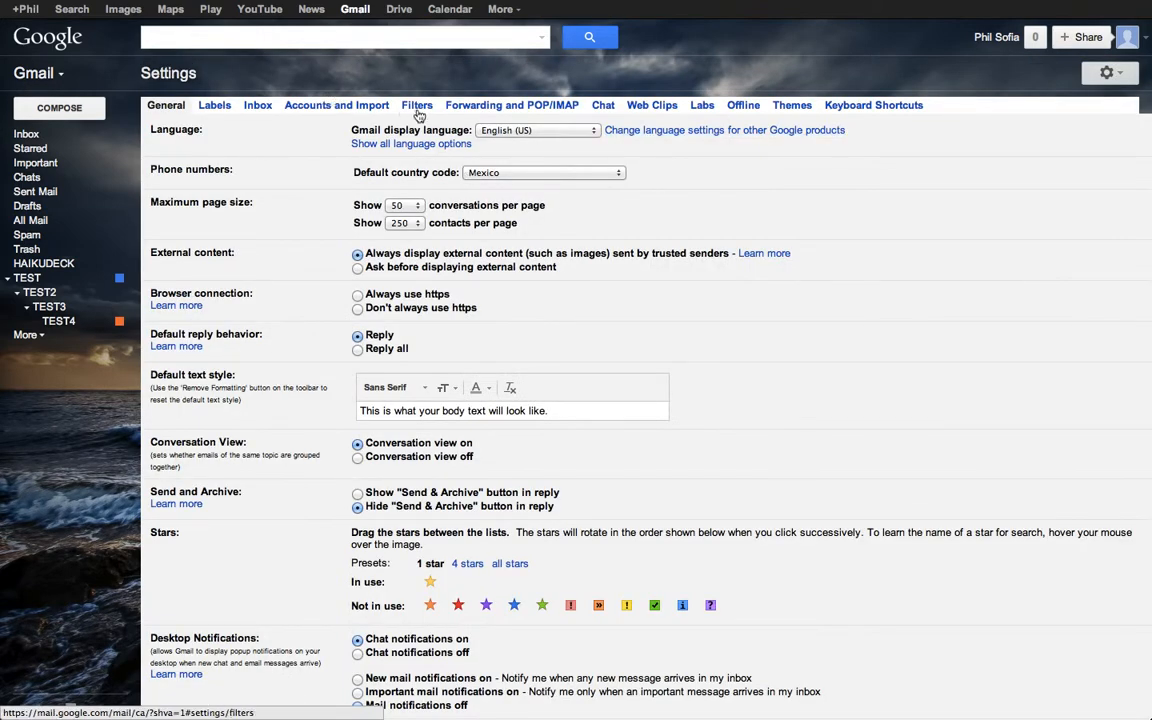
{"action": "left_click", "coordinate": [417, 107]}
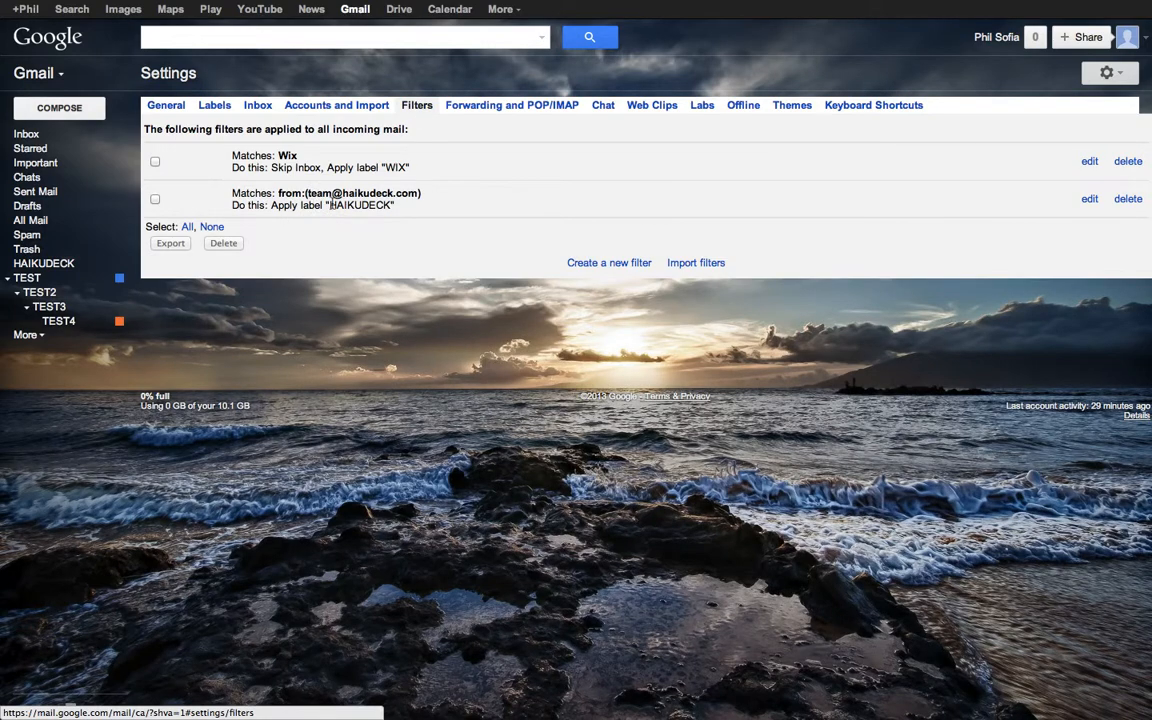
{"action": "left_click", "coordinate": [1089, 198]}
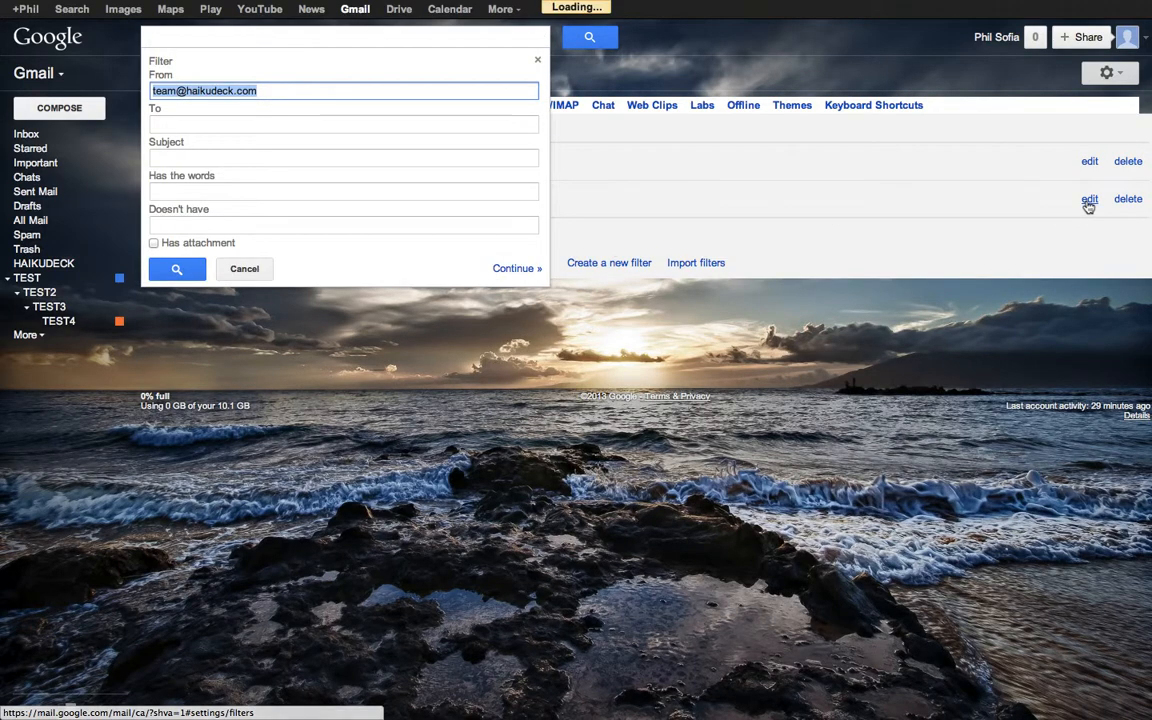
{"action": "left_click", "coordinate": [167, 91]}
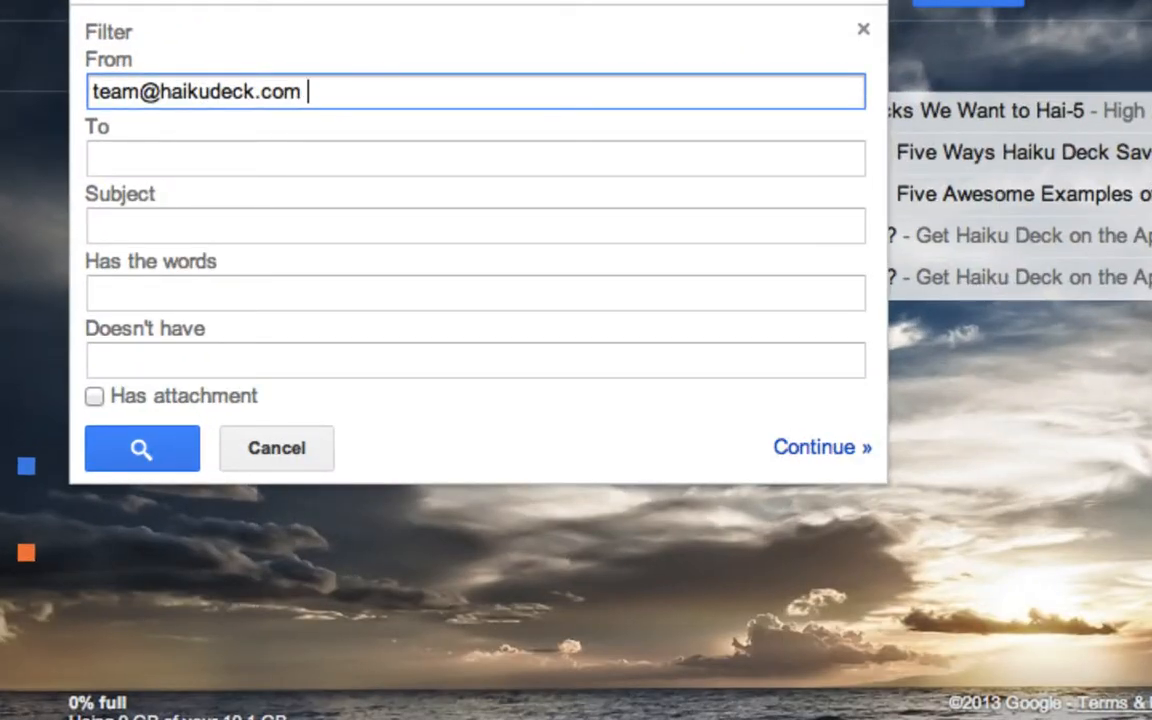
{"action": "type", "text": "OR"}
{"action": "key", "text": "super+v"}
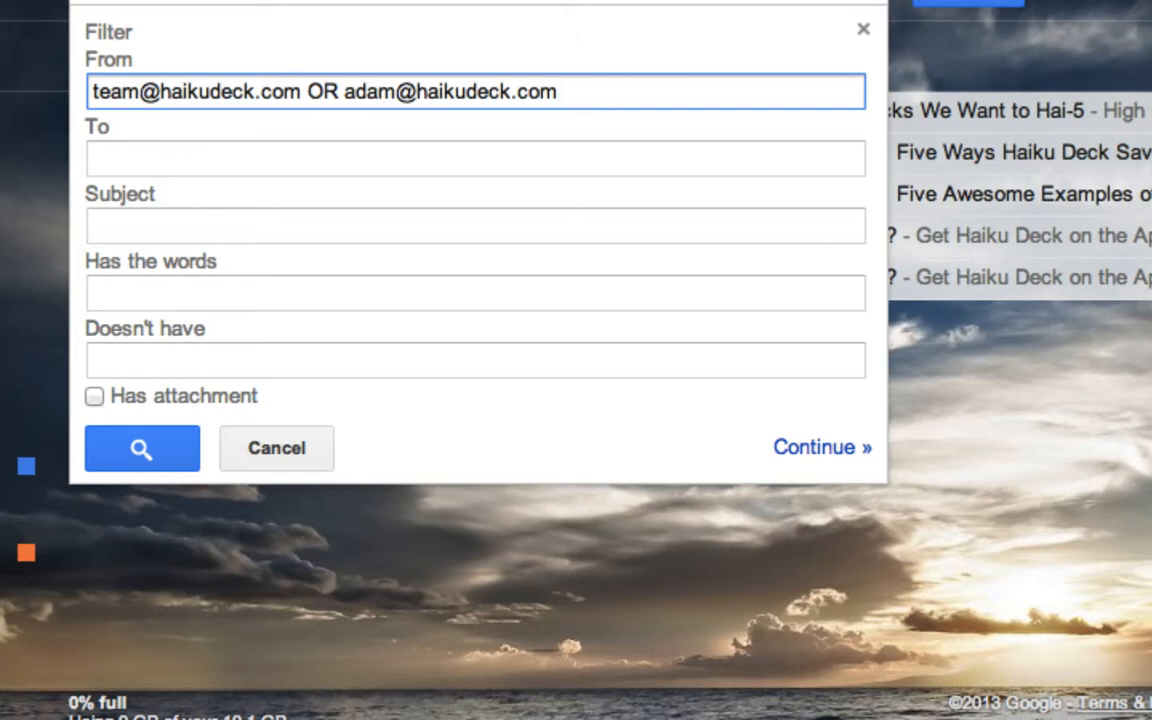
{"action": "type", "text": "OR"}
{"action": "key", "text": "BackSpace"}
{"action": "key", "text": "BackSpace"}
Step: Update the filter with the HAIKUDECK label applied, including the existing matching conversations
{"action": "left_click", "coordinate": [803, 450]}
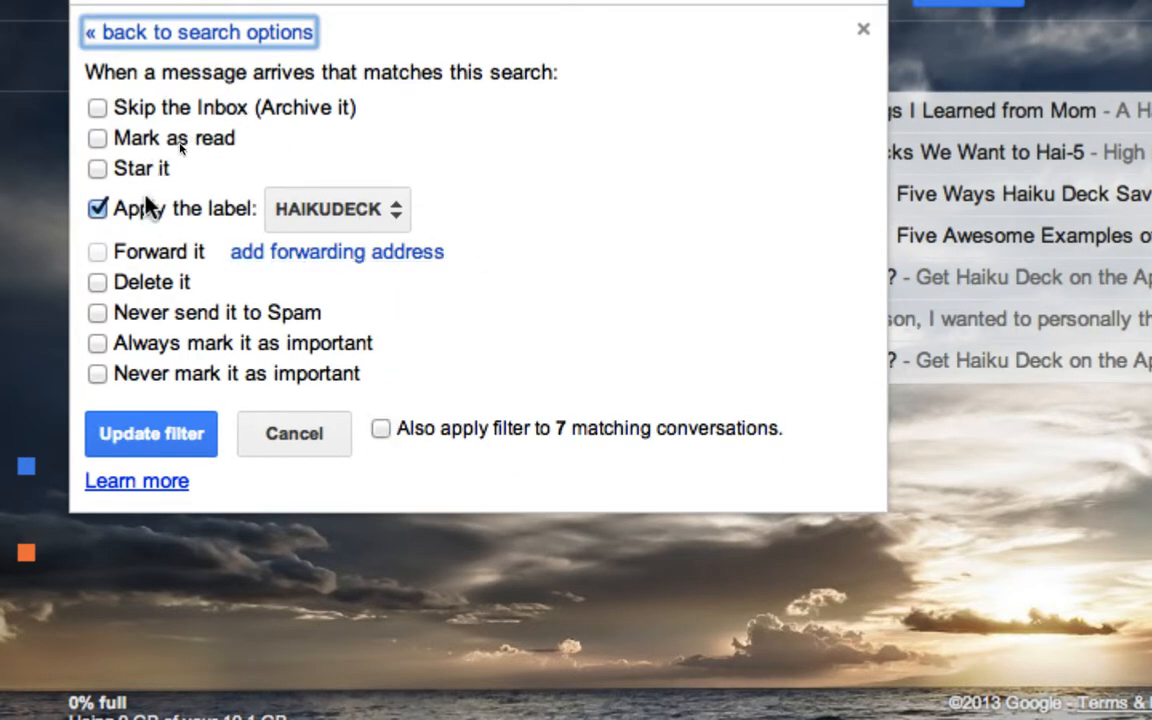
{"action": "left_click", "coordinate": [381, 429]}
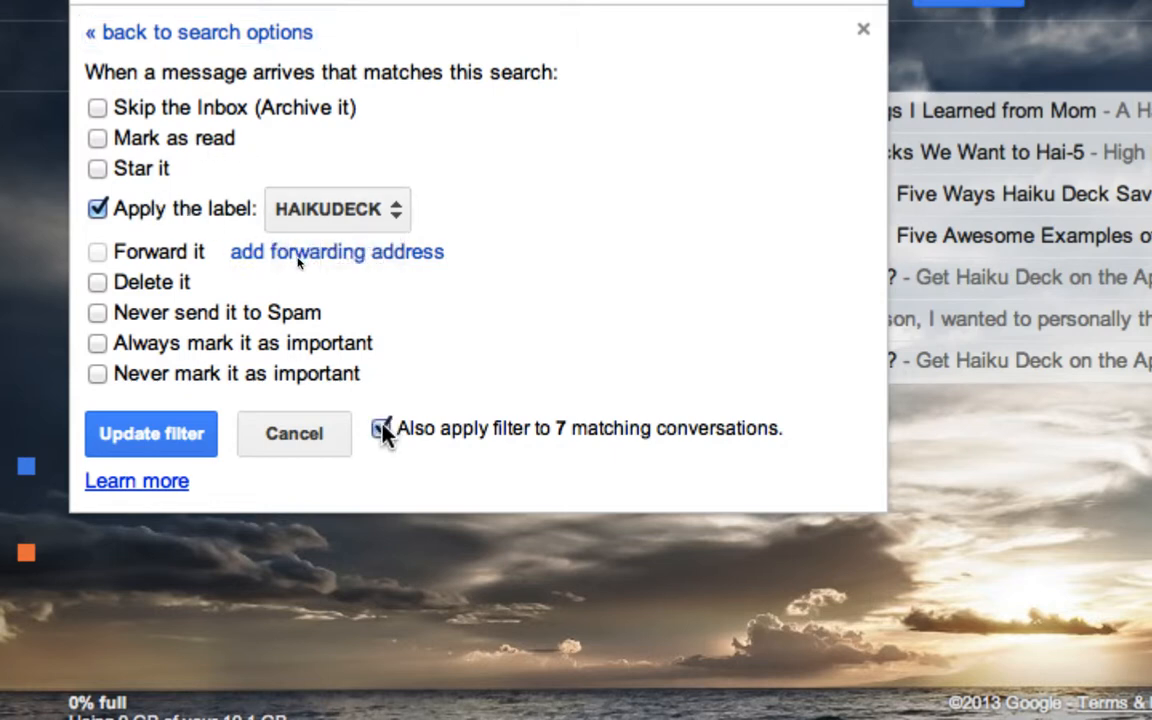
{"action": "left_click", "coordinate": [195, 440]}
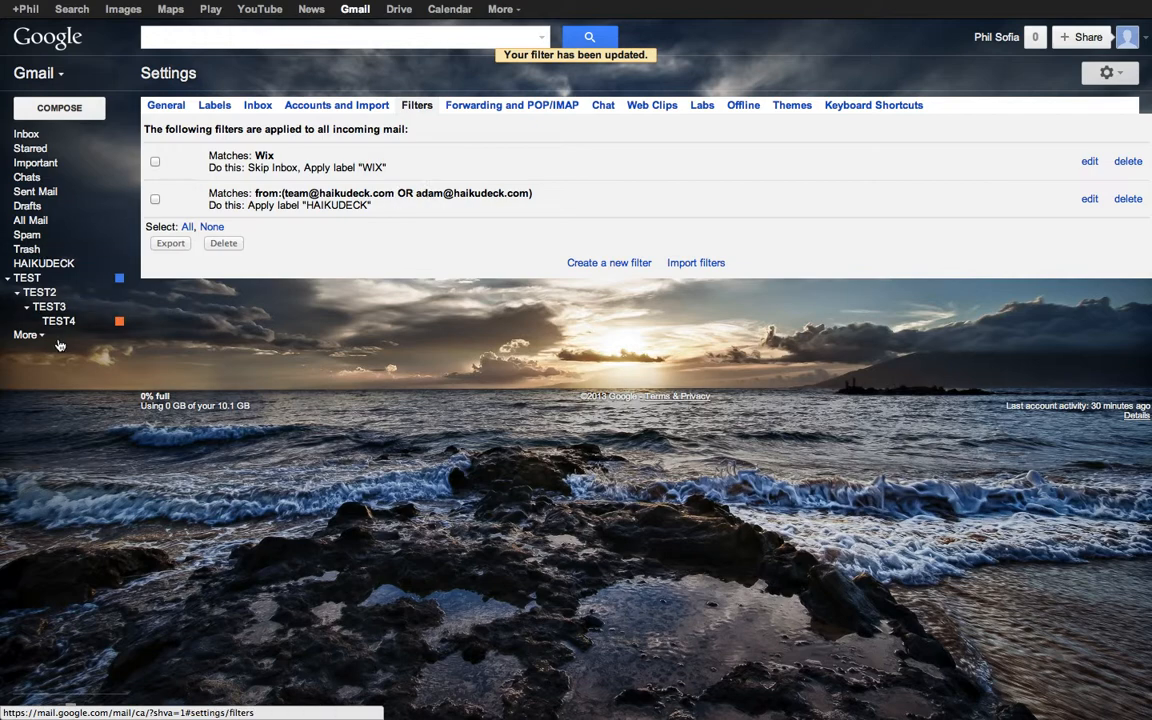
Step: View the conversations under the HAIKUDECK label and look at the search options where a filter can be created
{"action": "left_click", "coordinate": [36, 264]}
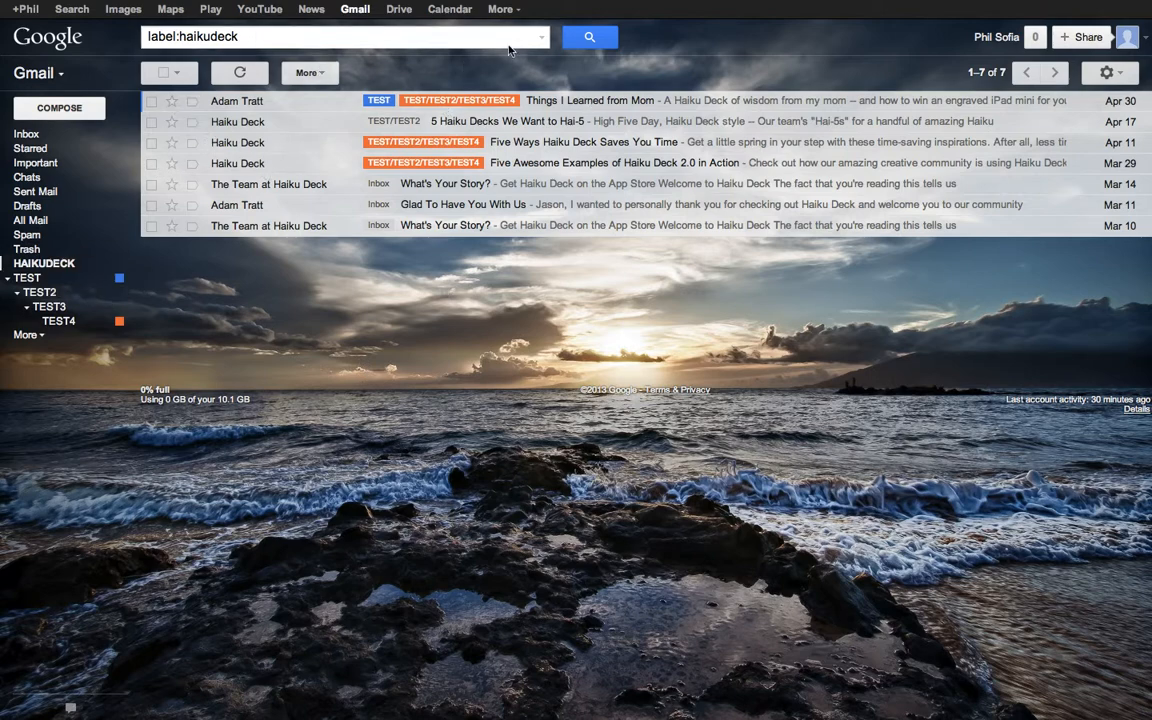
{"action": "left_click", "coordinate": [541, 37]}
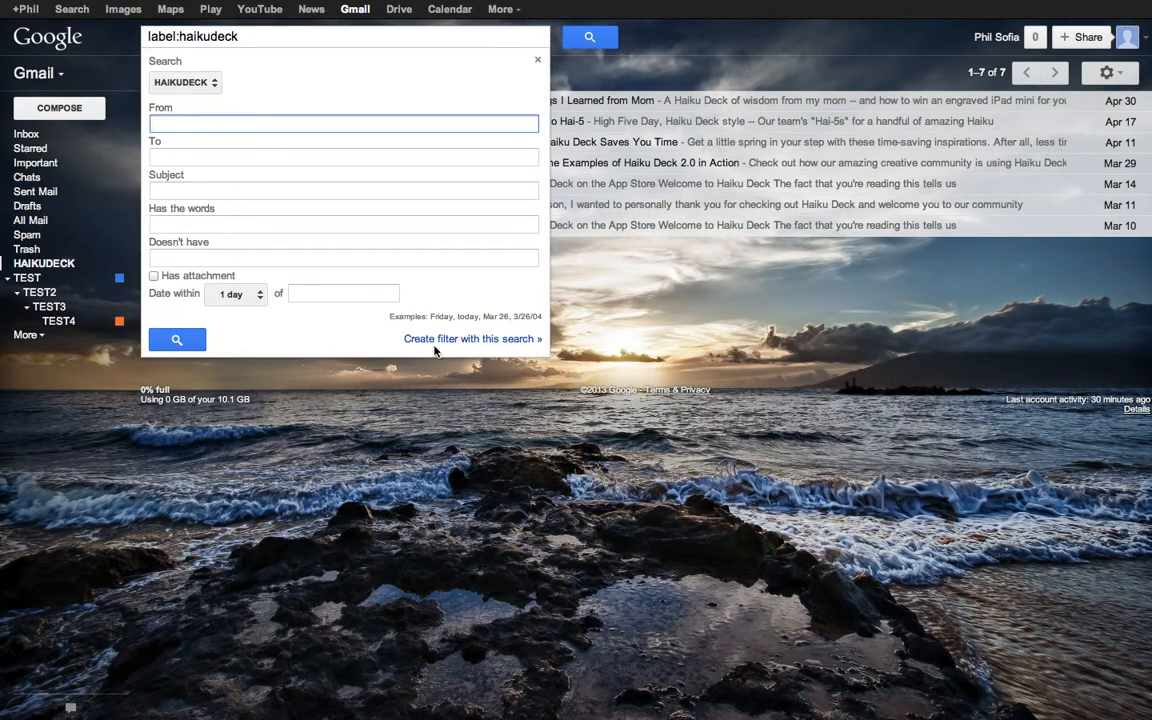
{"action": "left_click", "coordinate": [538, 62]}
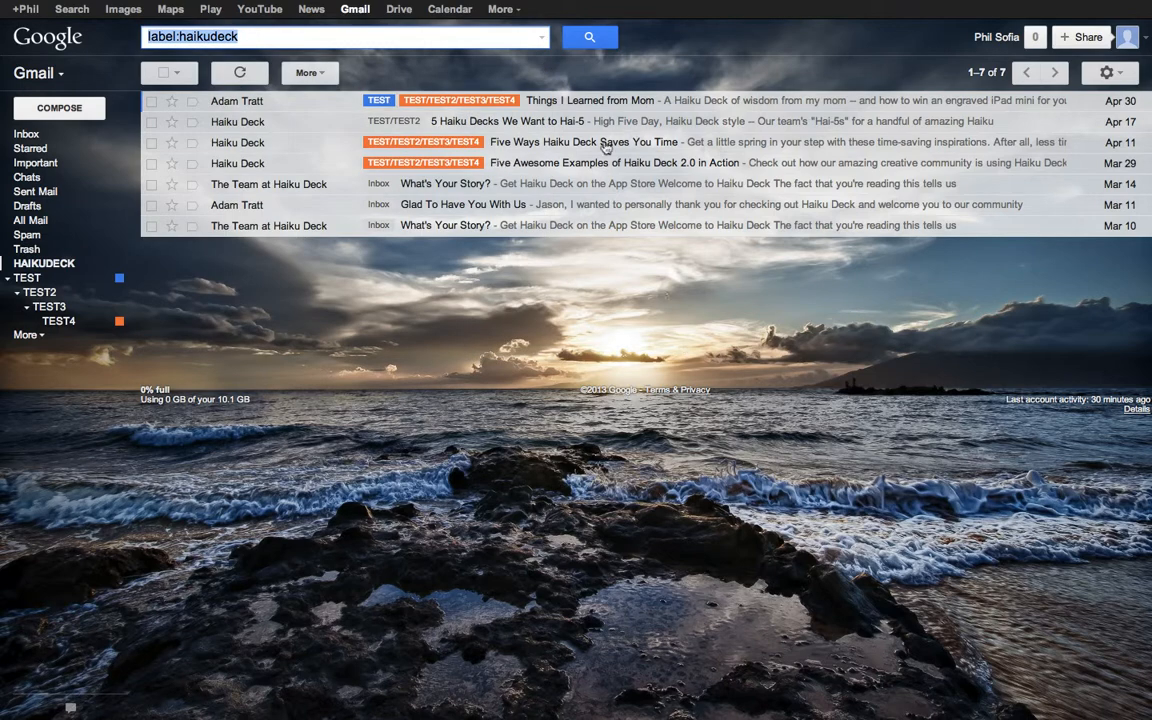